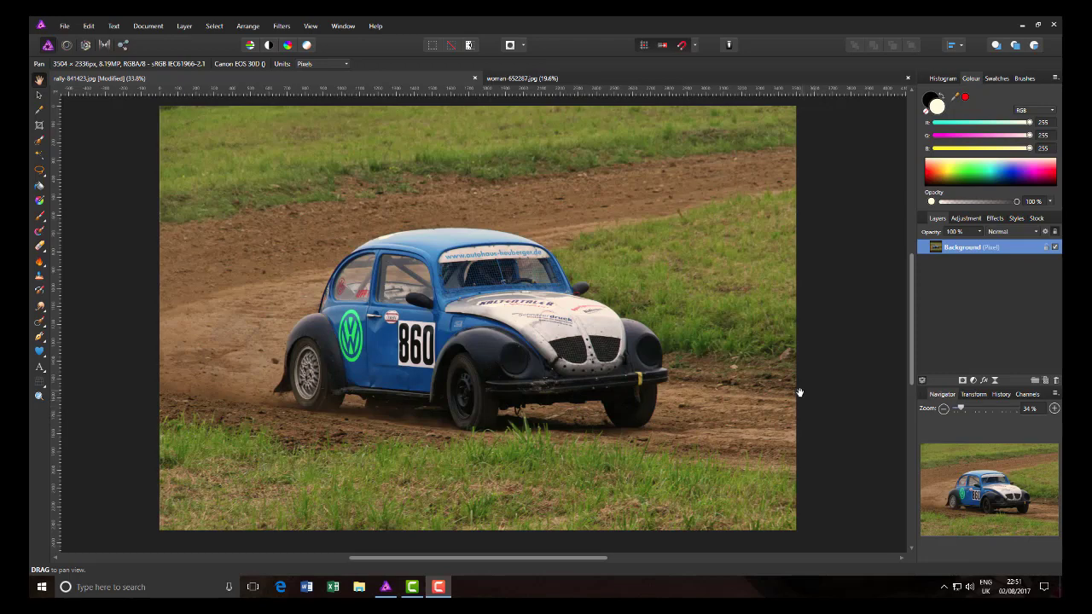
- Duplicate the Background layer and add an HSL adjustment above it with the Master Saturation Shift at -100%
right_click(970, 252)
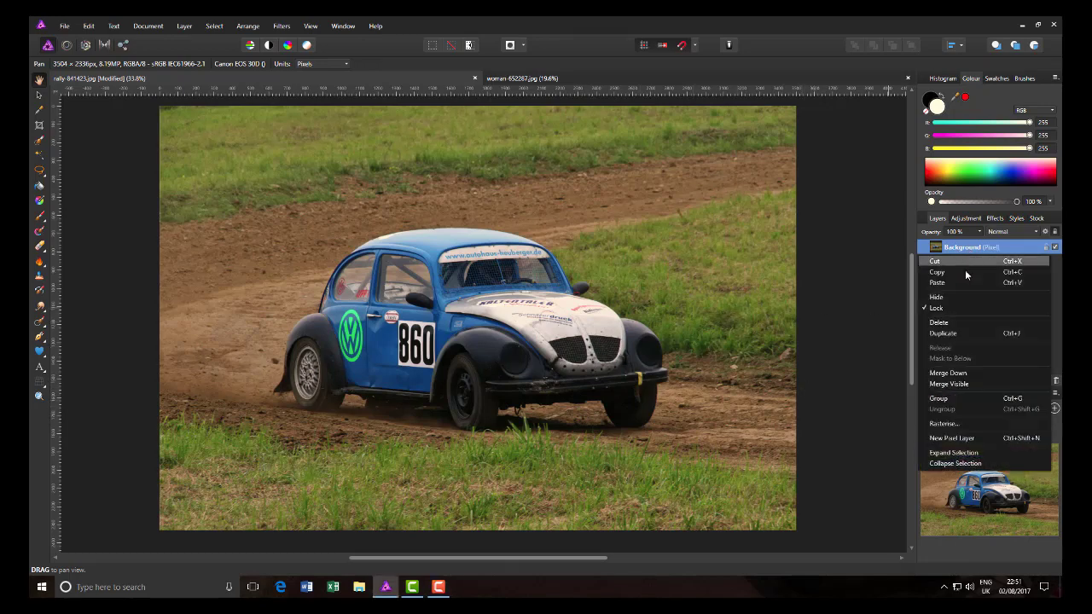
click(951, 335)
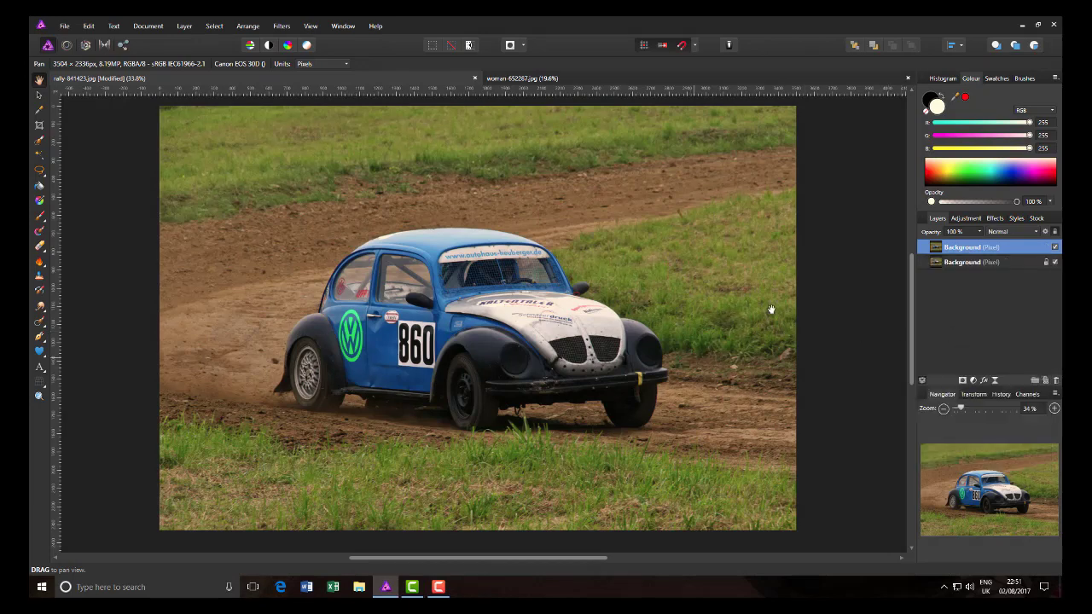
click(967, 218)
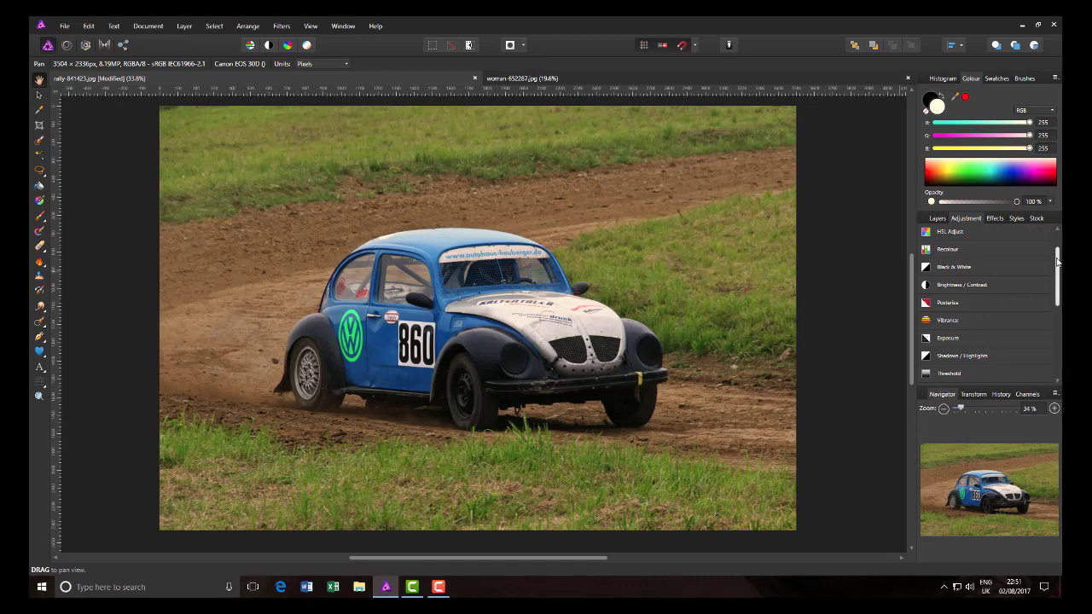
scroll(972, 273, up, 2)
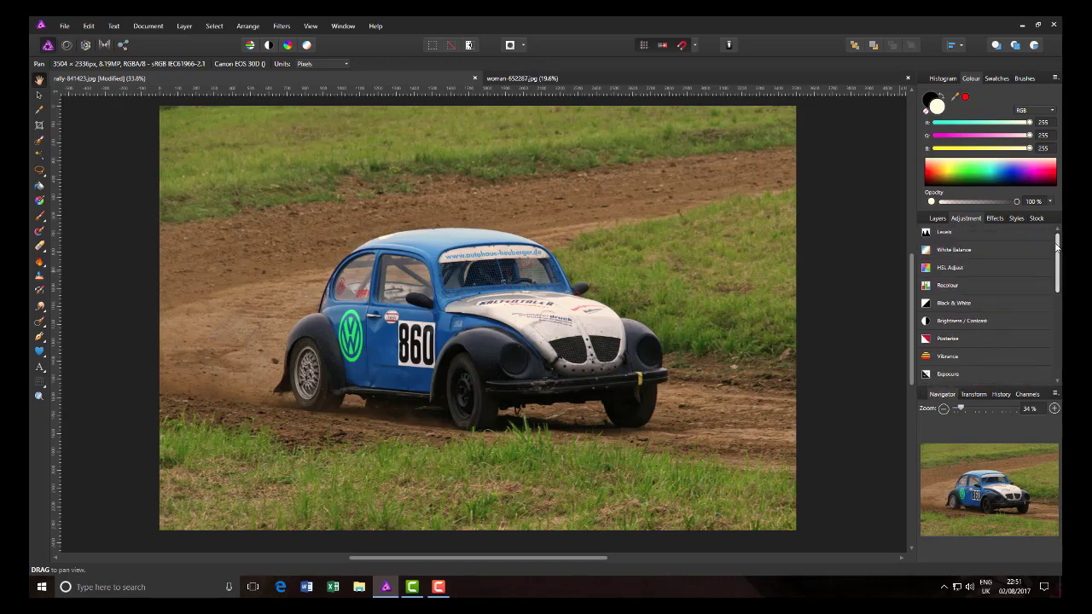
click(966, 268)
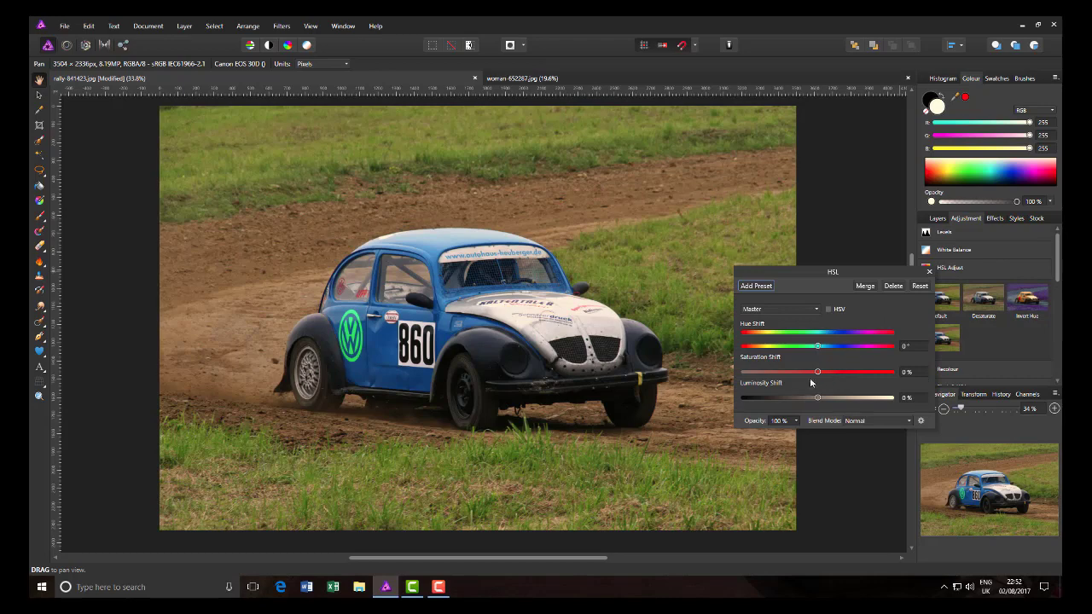
drag(818, 372, 742, 372)
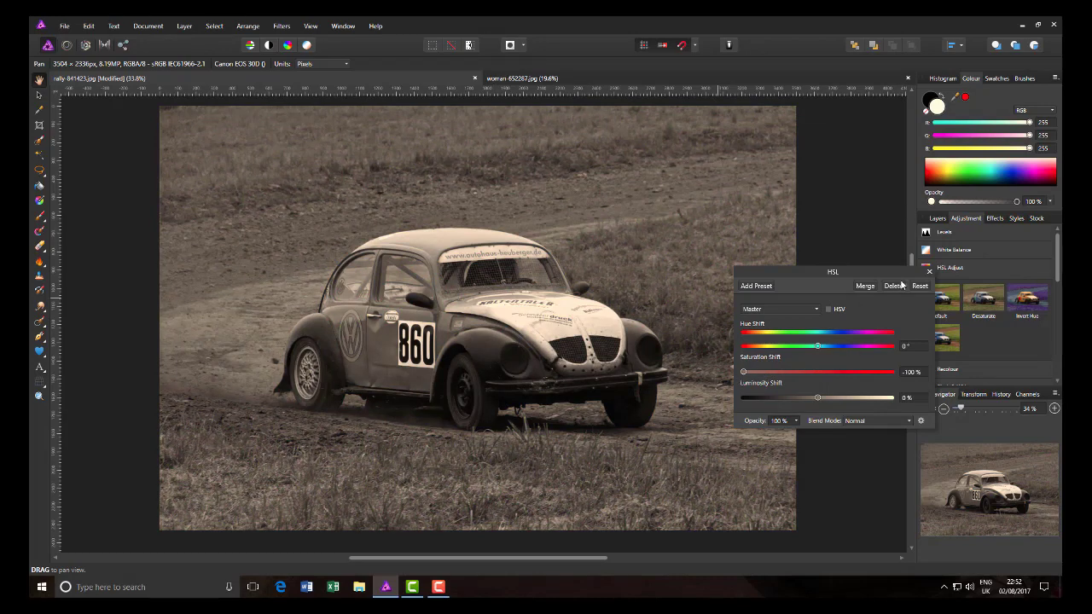
click(929, 271)
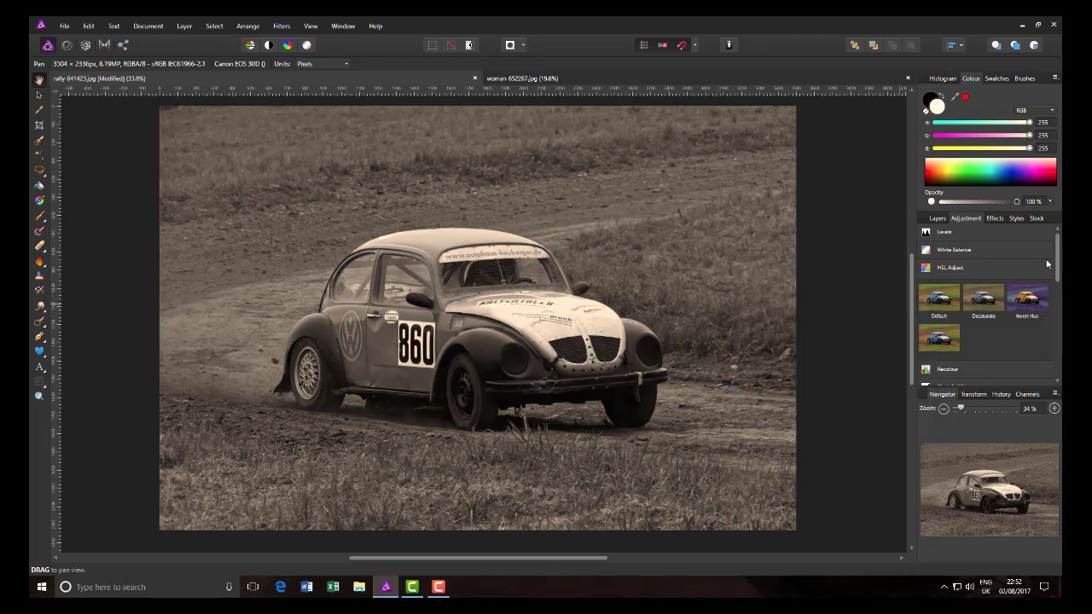
scroll(1024, 282, down, 3)
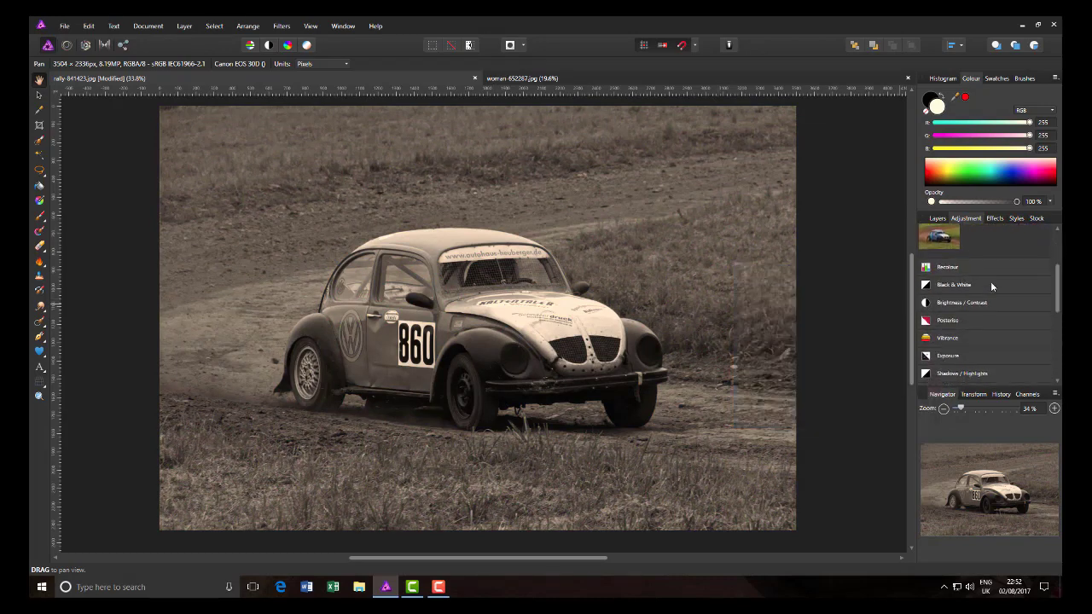
drag(1057, 289, 1056, 246)
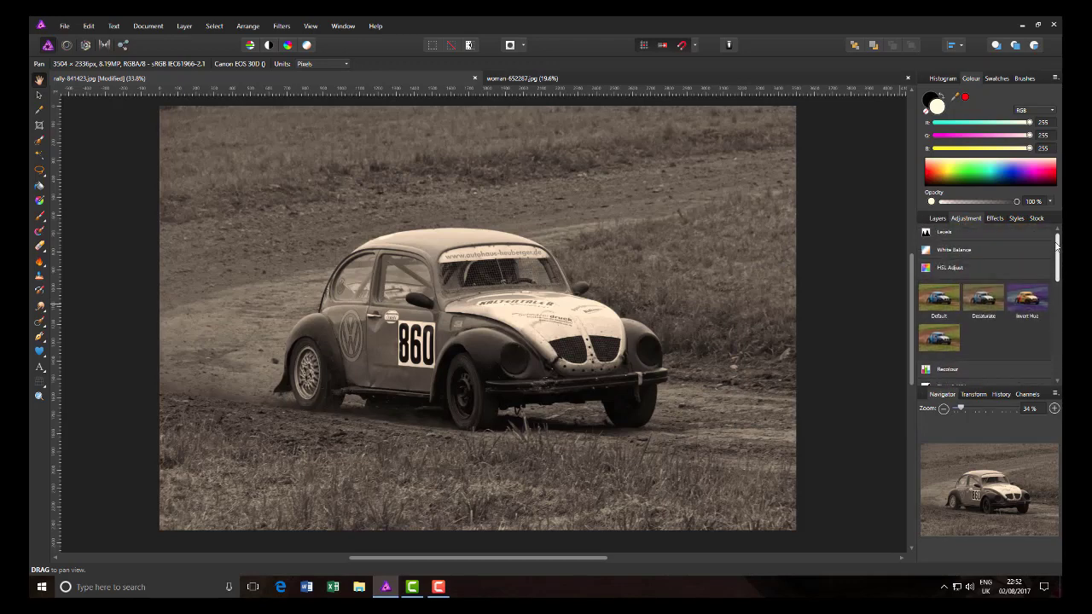
- Paint black on the HSL adjustment over the car's side panels, pillars and roof to restore their colour, and make white the active colour
click(937, 218)
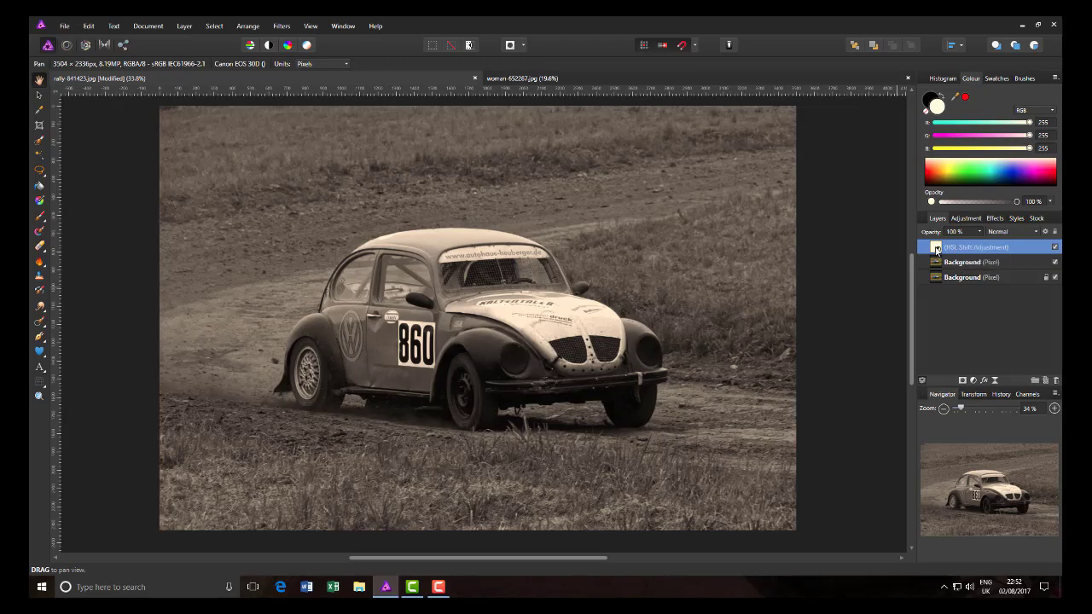
click(40, 216)
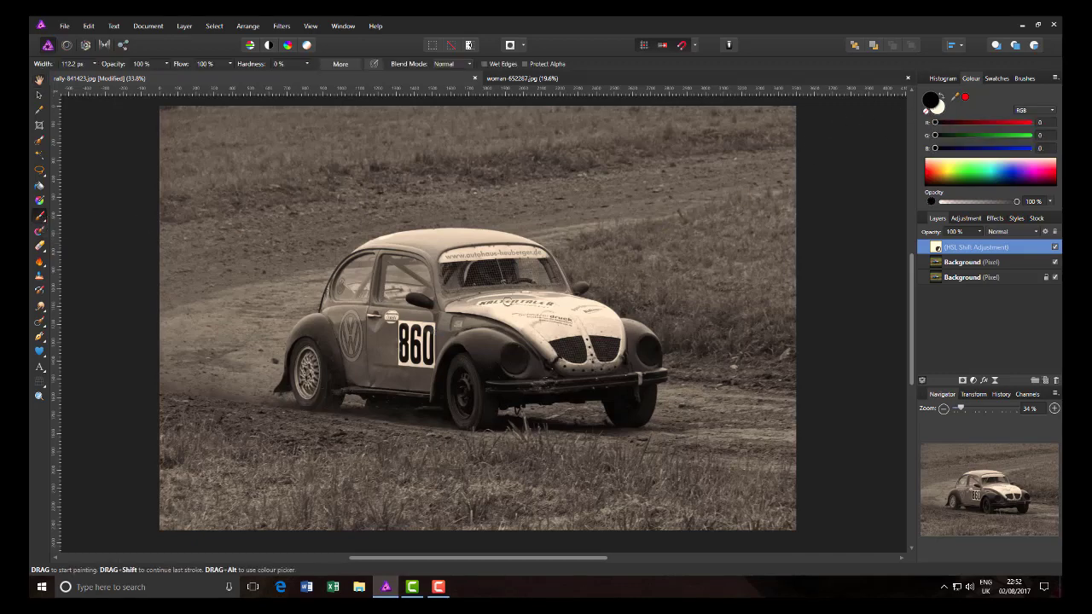
mouse_move(352, 339)
mouse_down()
mouse_move(403, 353)
mouse_move(386, 377)
mouse_move(411, 386)
mouse_move(437, 341)
mouse_move(418, 365)
mouse_move(374, 378)
mouse_move(355, 364)
mouse_move(370, 379)
mouse_move(357, 365)
mouse_move(357, 322)
mouse_move(323, 326)
mouse_up()
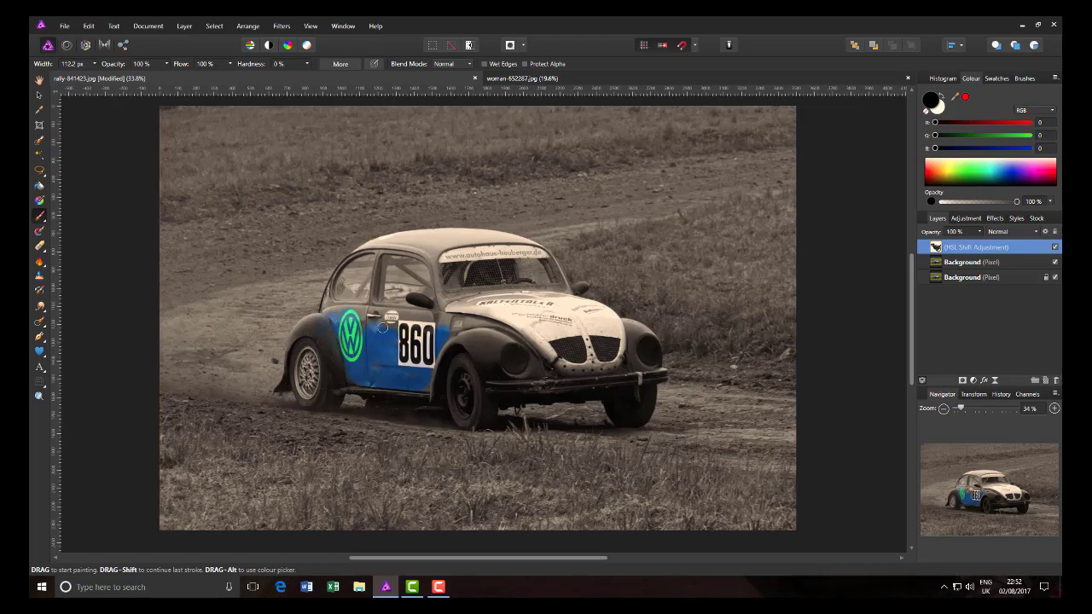
mouse_move(452, 327)
mouse_down()
mouse_move(471, 330)
mouse_move(449, 335)
mouse_move(442, 322)
mouse_move(430, 249)
mouse_up()
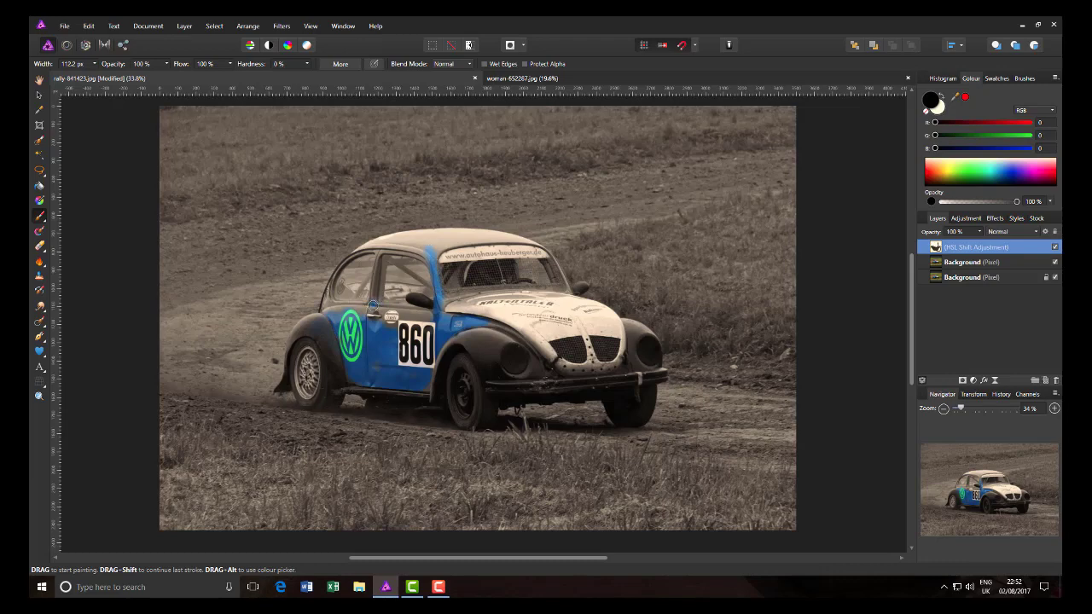
mouse_move(373, 298)
mouse_down()
mouse_move(388, 244)
mouse_move(507, 231)
mouse_move(530, 243)
mouse_move(418, 239)
mouse_move(491, 229)
mouse_up()
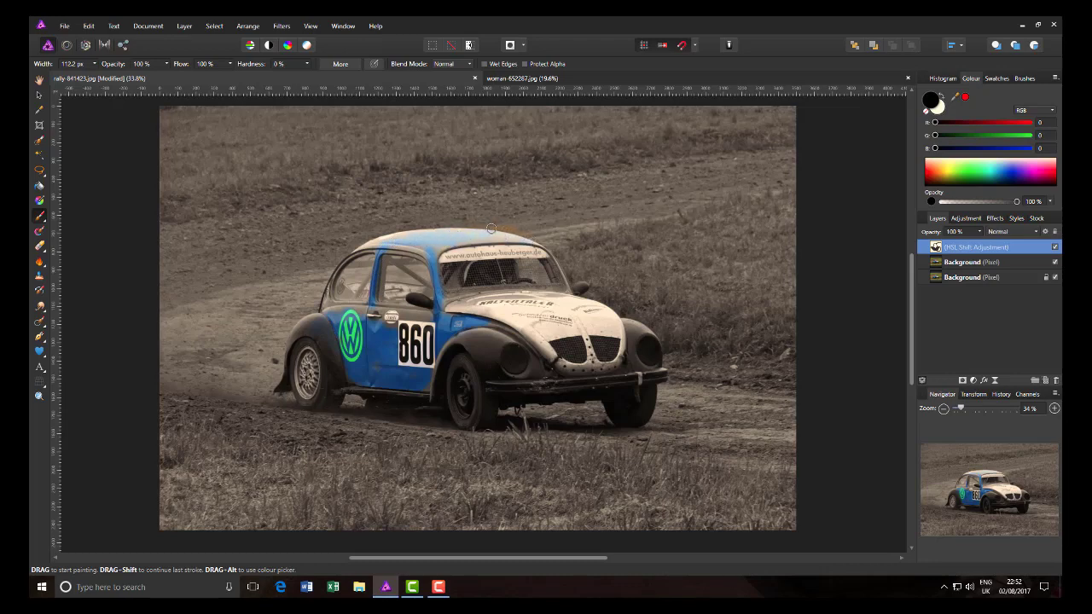
click(940, 106)
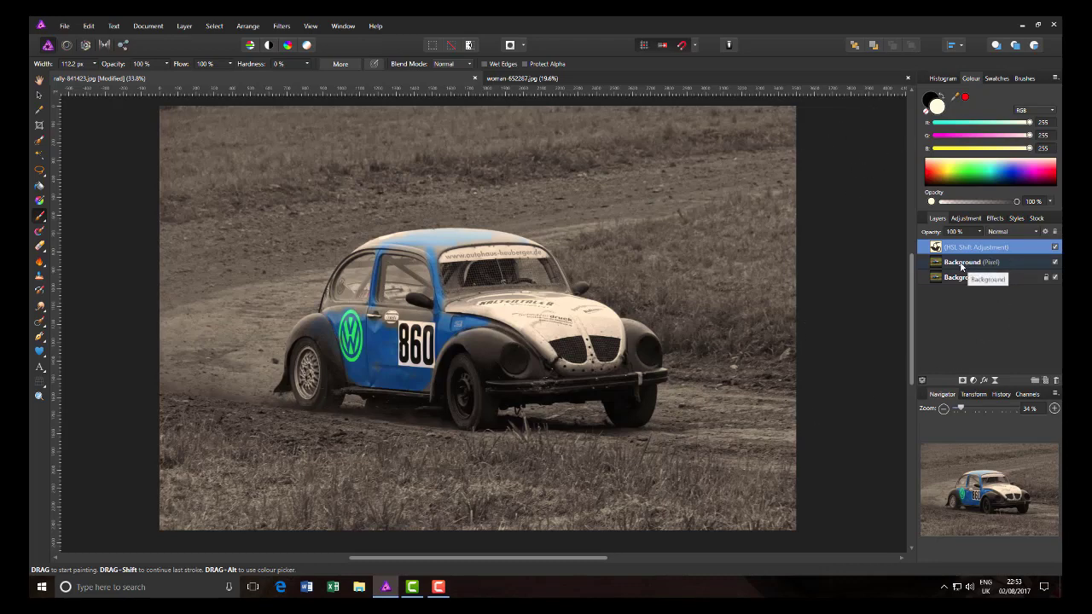
- Delete the HSL adjustment together with the duplicated Background layer
shift+click(1006, 264)
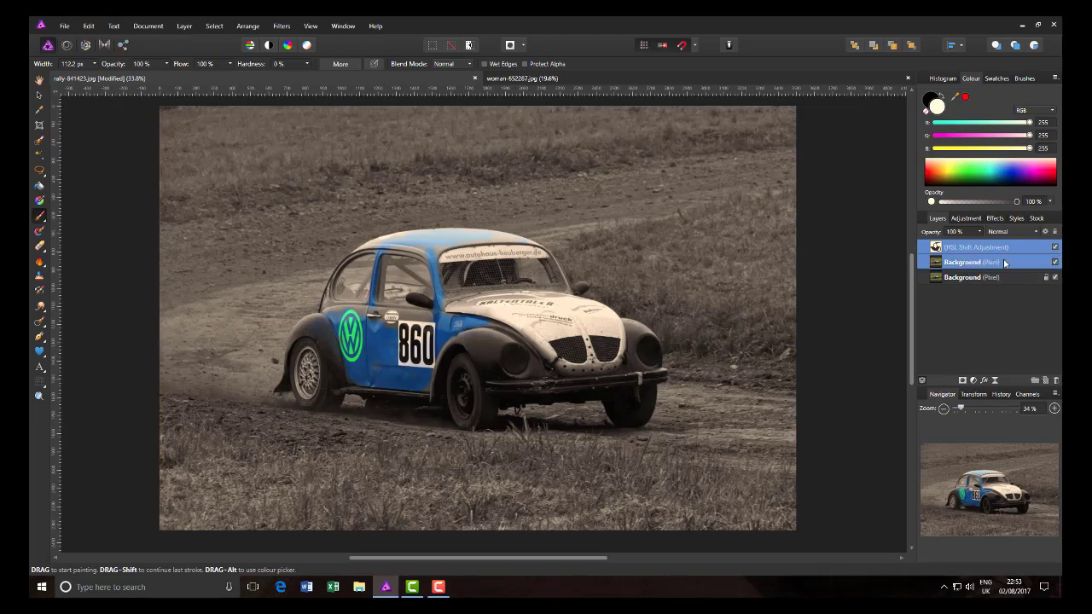
right_click(1006, 263)
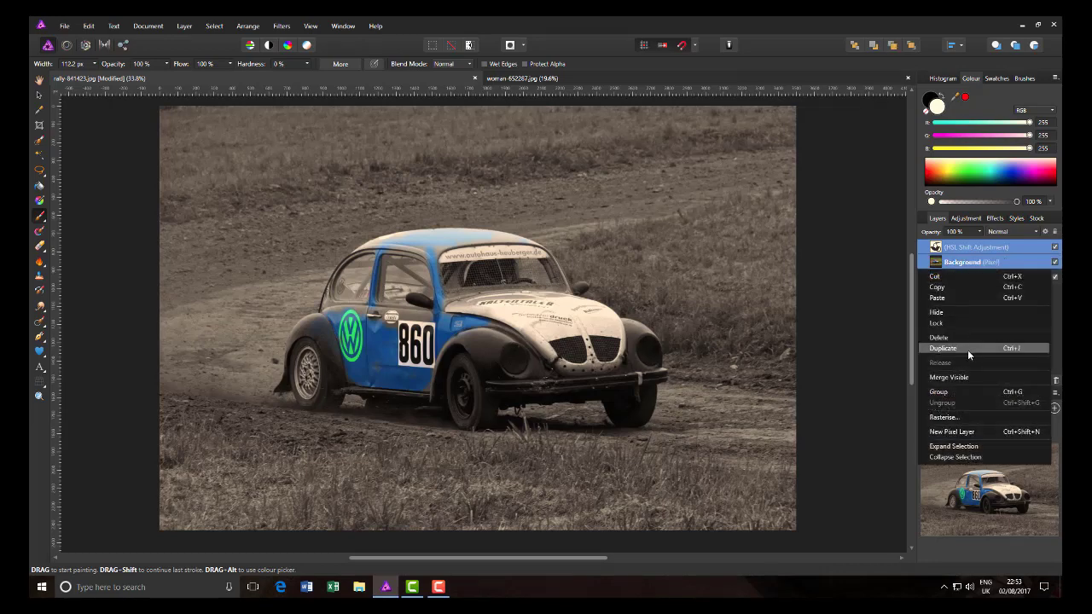
click(946, 343)
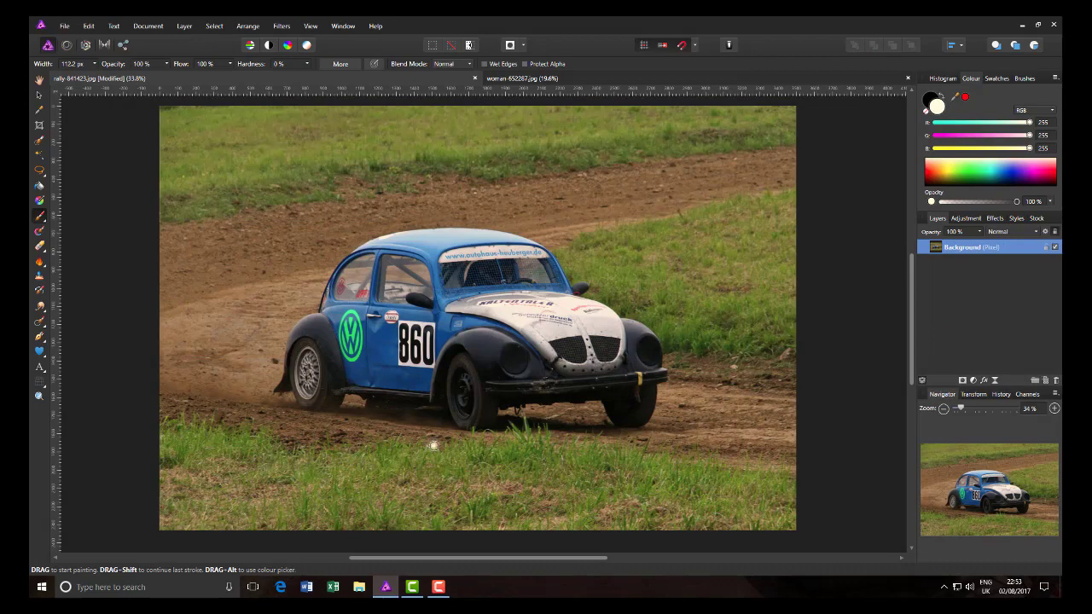
- Add an HSL adjustment to the original Background layer and set the Saturation Shift of the Reds to -100%
click(38, 96)
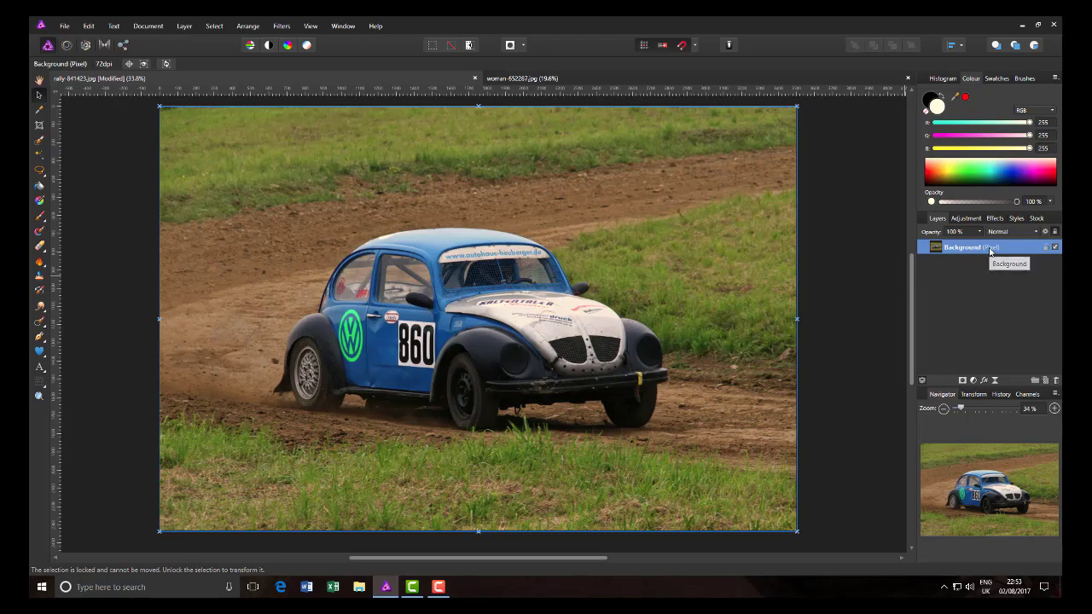
click(972, 220)
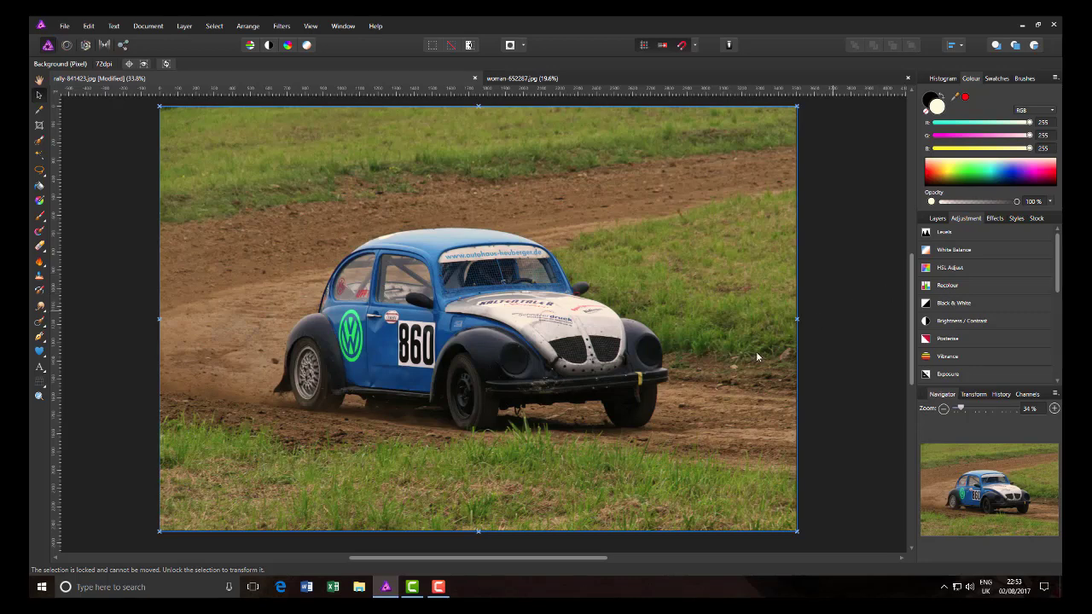
click(955, 269)
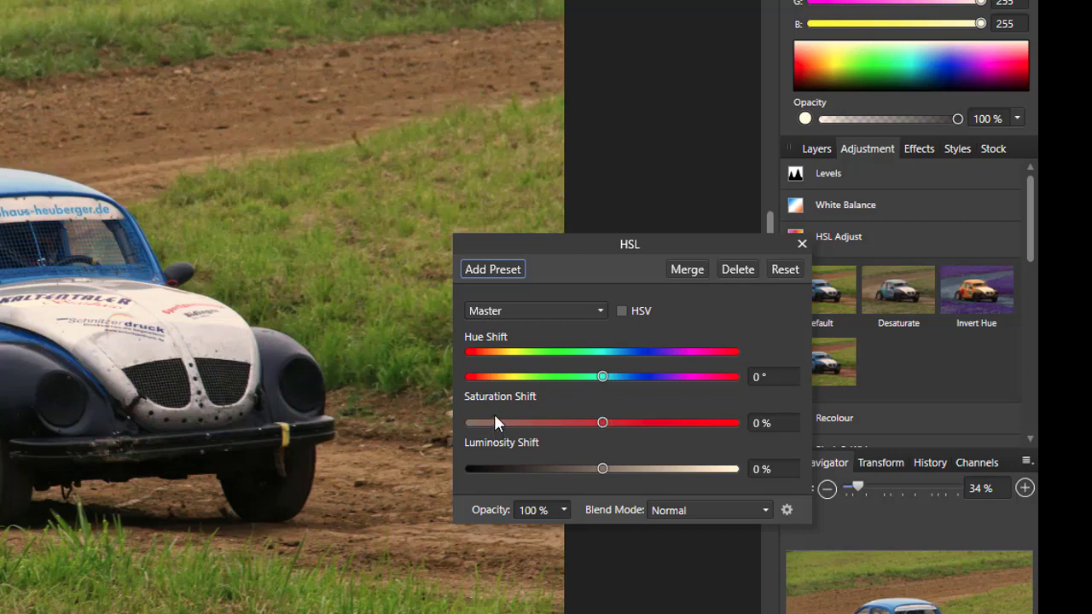
click(601, 312)
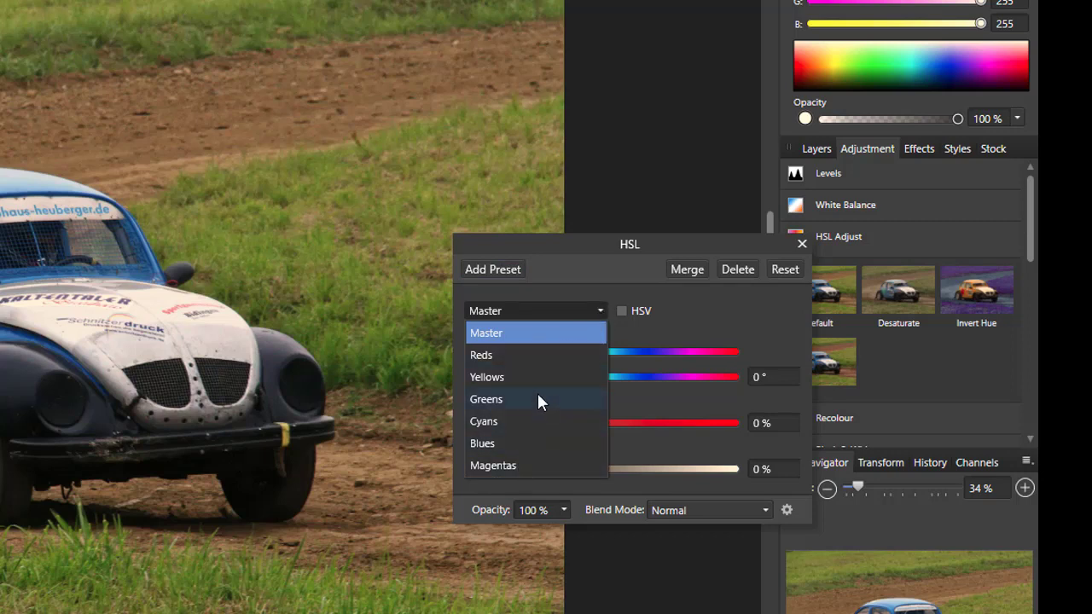
click(490, 357)
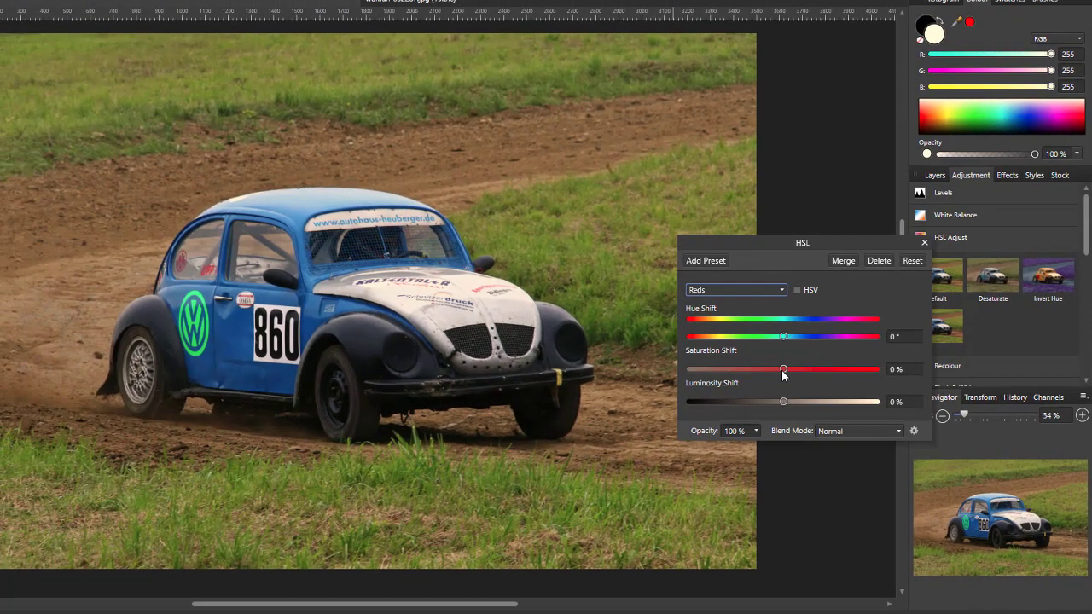
drag(783, 373, 691, 377)
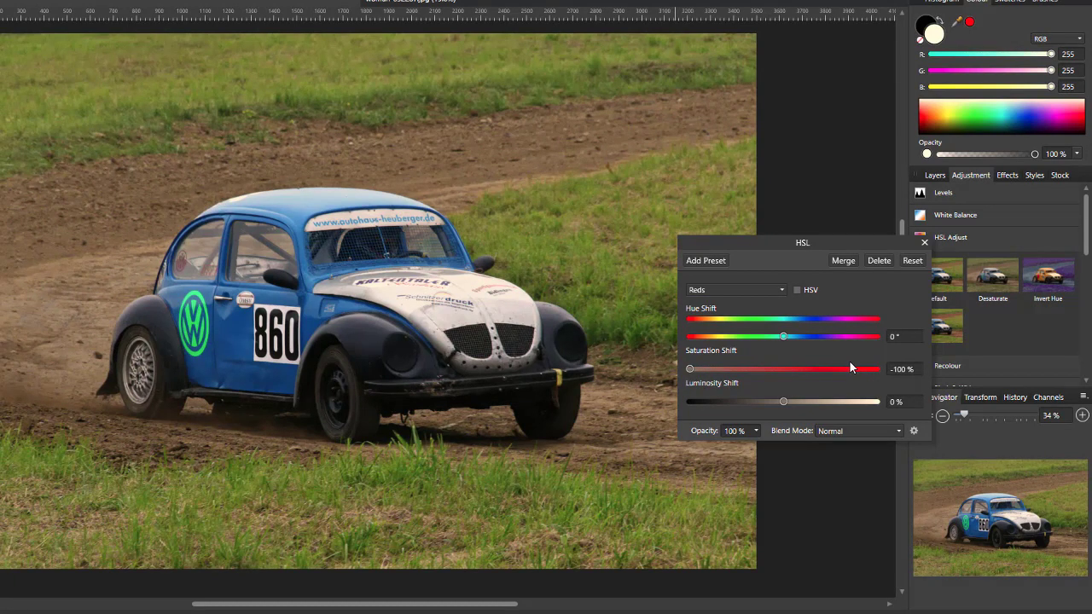
- Set the Saturation Shift of the Yellows and the Greens to -100% in the HSL adjustment
click(783, 293)
click(771, 337)
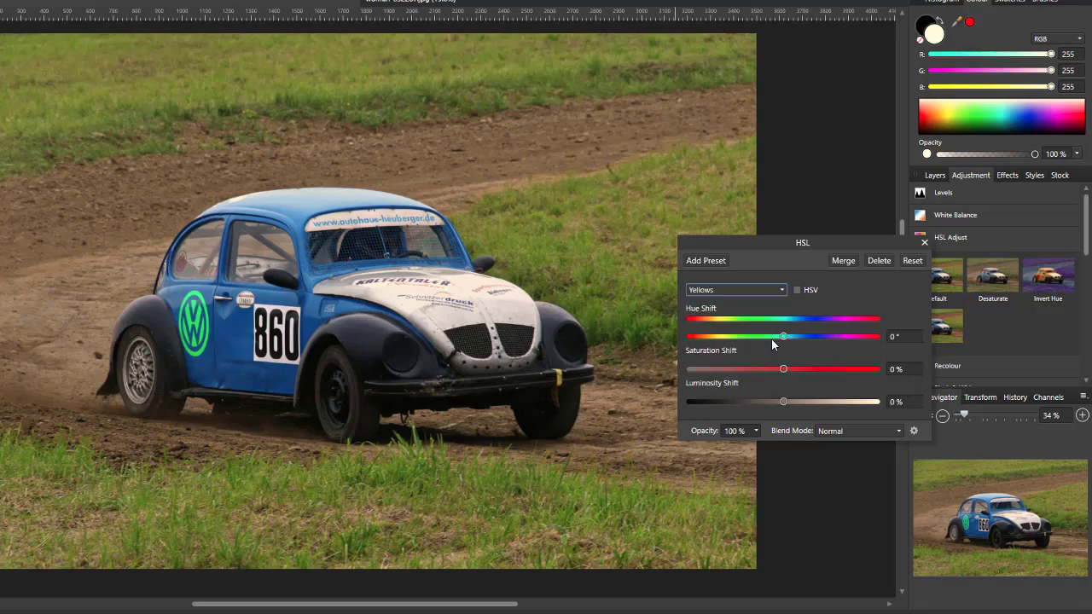
drag(784, 369, 677, 383)
click(780, 293)
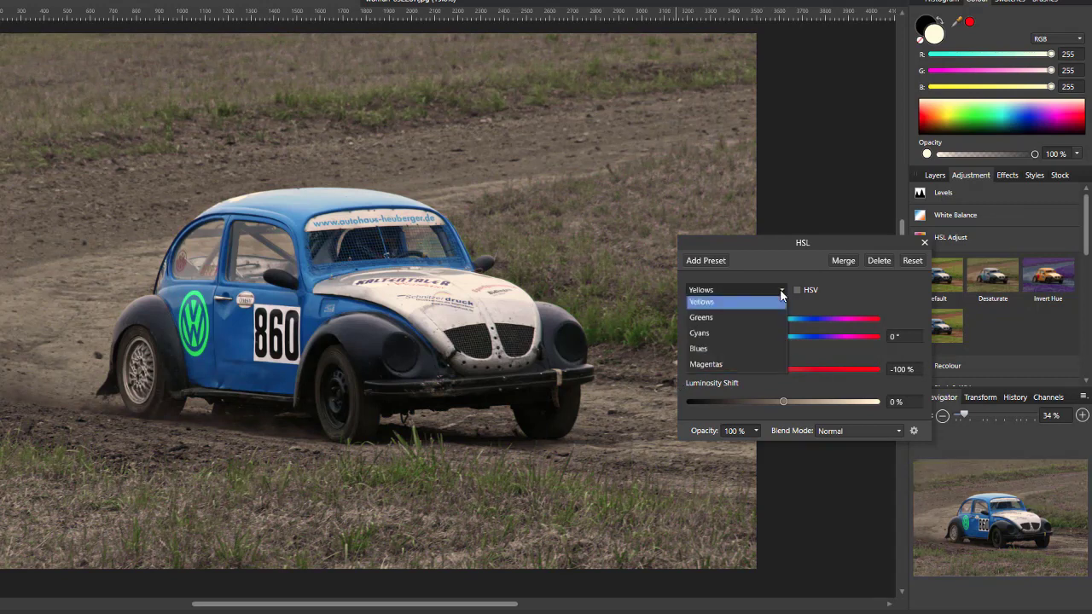
click(766, 353)
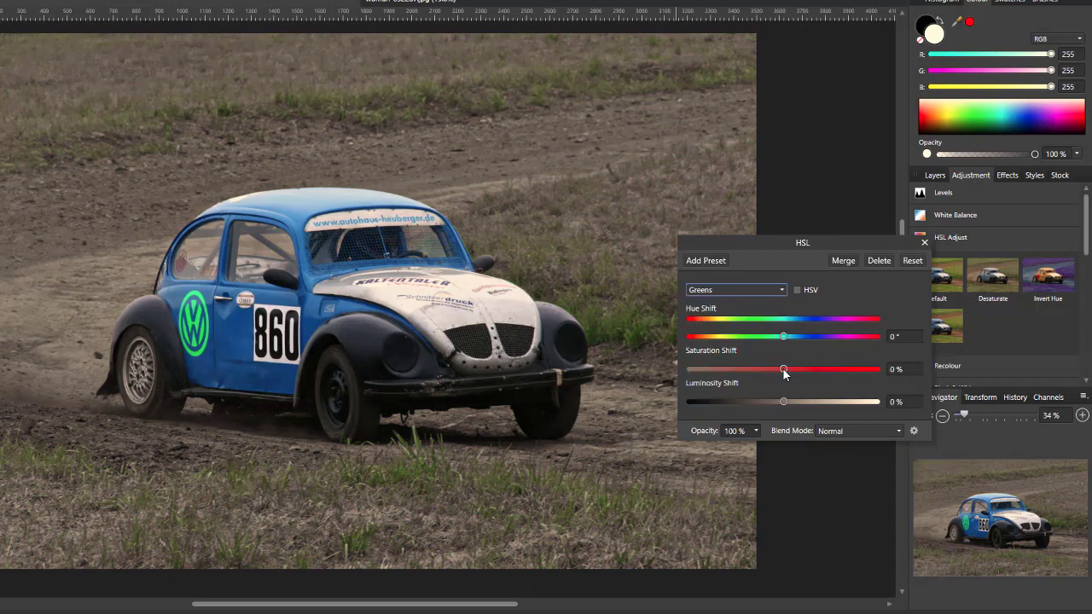
drag(783, 369, 688, 382)
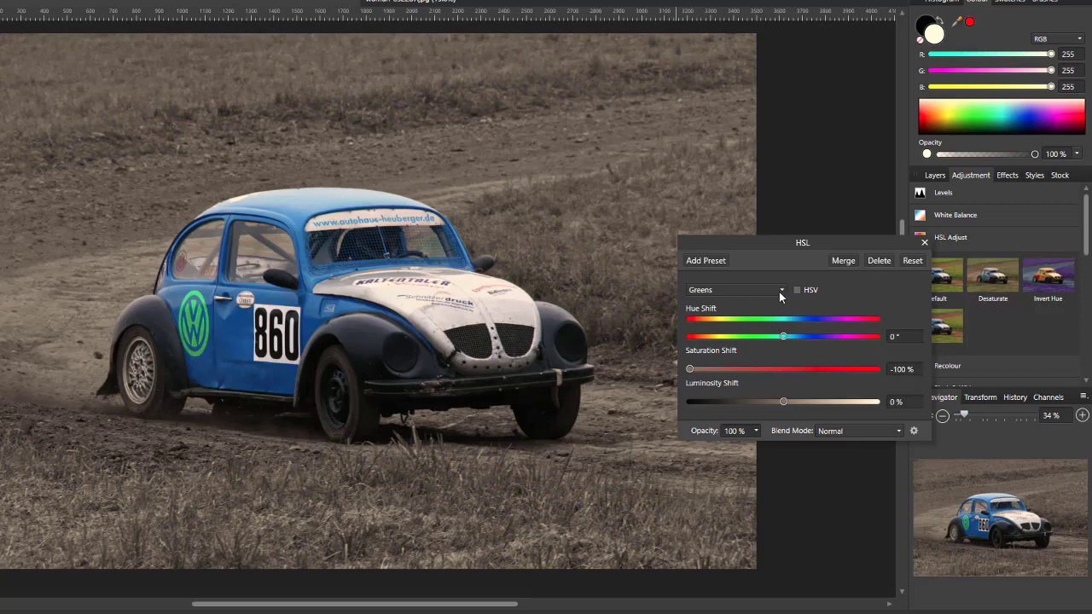
- Set the Saturation Shift of the Cyans to -100%, fully desaturate the Magentas, and close the HSL settings
click(780, 294)
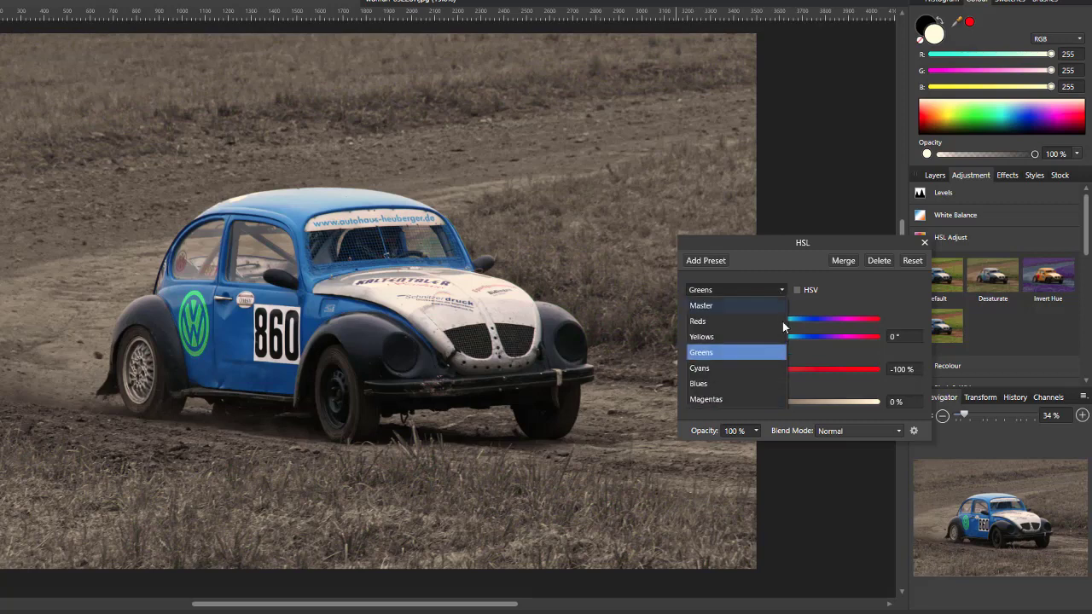
click(716, 375)
drag(786, 370, 682, 381)
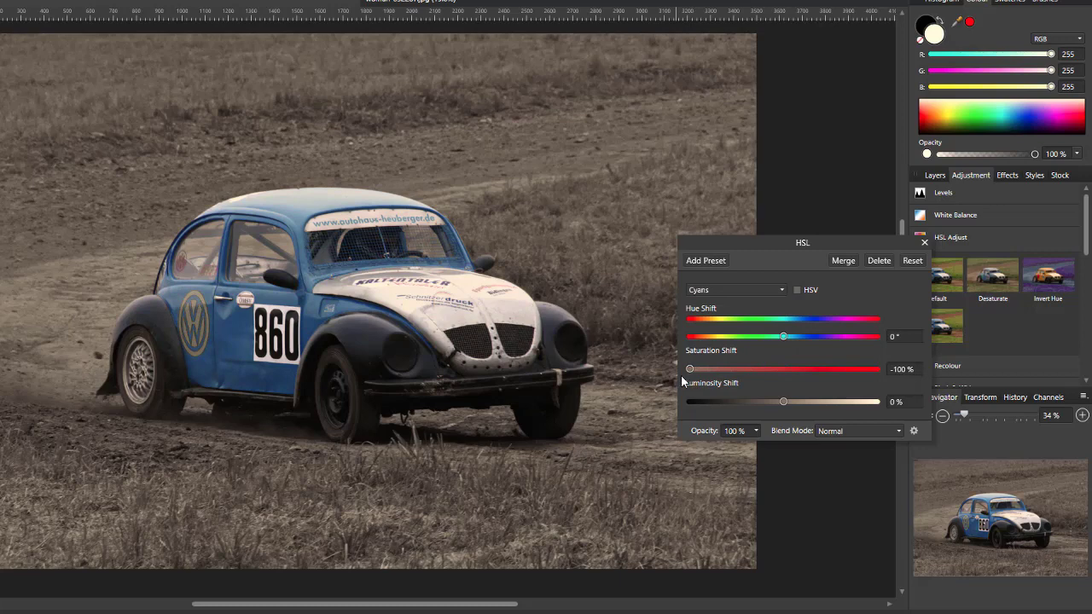
click(782, 289)
click(716, 399)
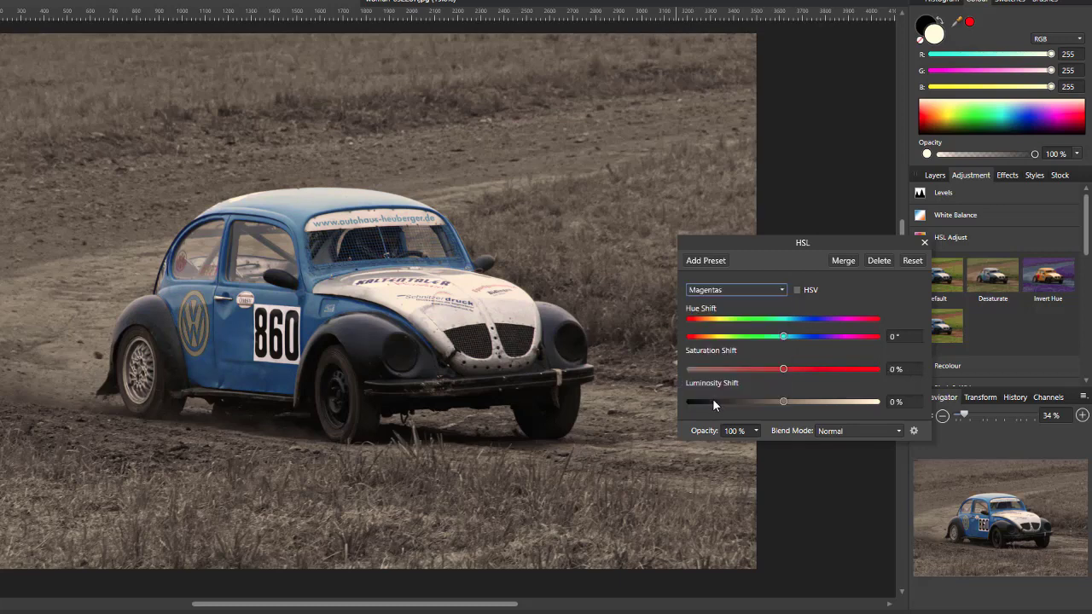
drag(783, 373, 688, 387)
click(924, 243)
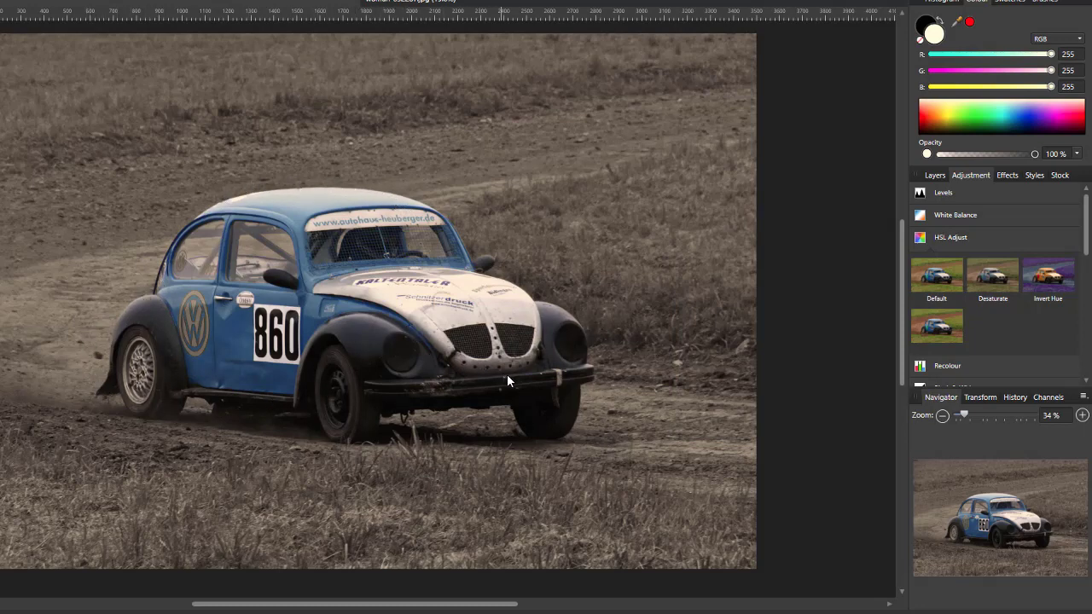
- Reopen the HSL Shift adjustment's settings from its layer and raise the Master Saturation Shift to 32%
key(ctrl+a)
click(943, 175)
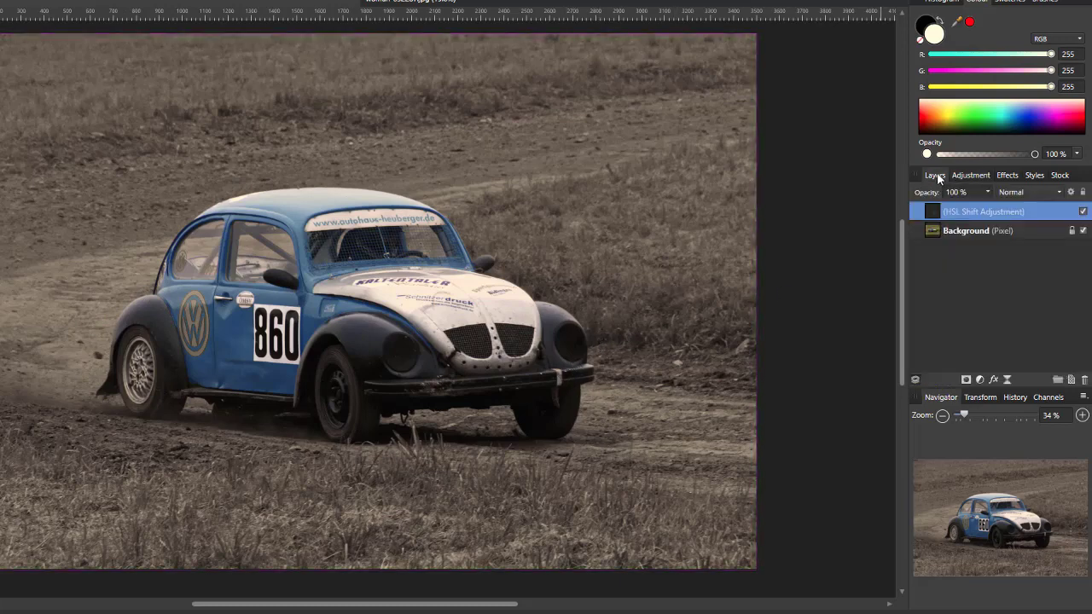
double_click(933, 216)
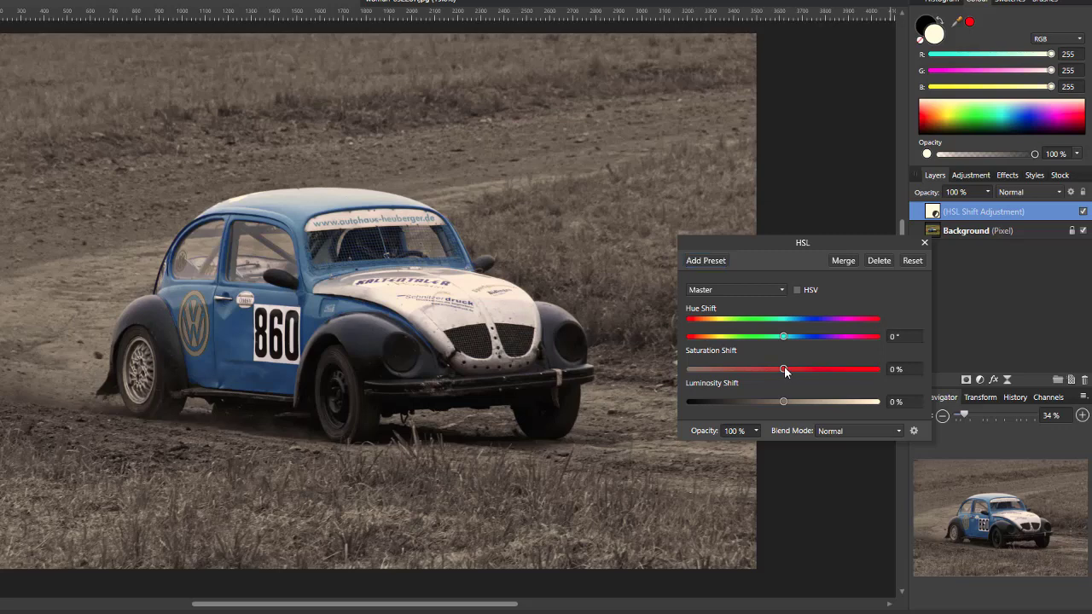
drag(785, 371, 811, 374)
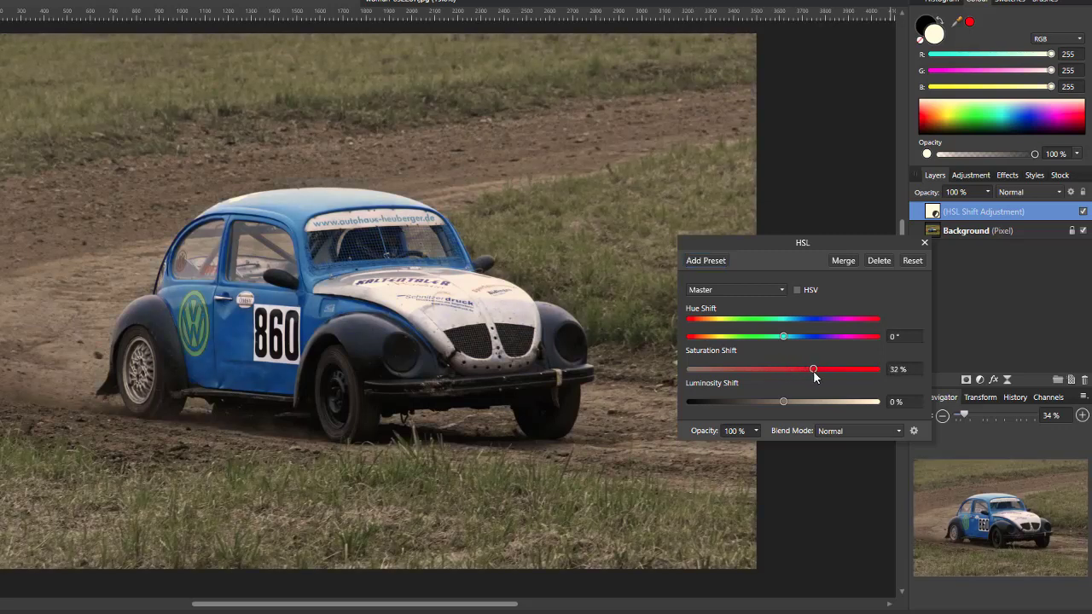
- Return the Master Saturation Shift to 0%, set the Hue Shift of the Blues to -11.1°, and close the HSL settings
drag(814, 370, 794, 374)
double_click(793, 370)
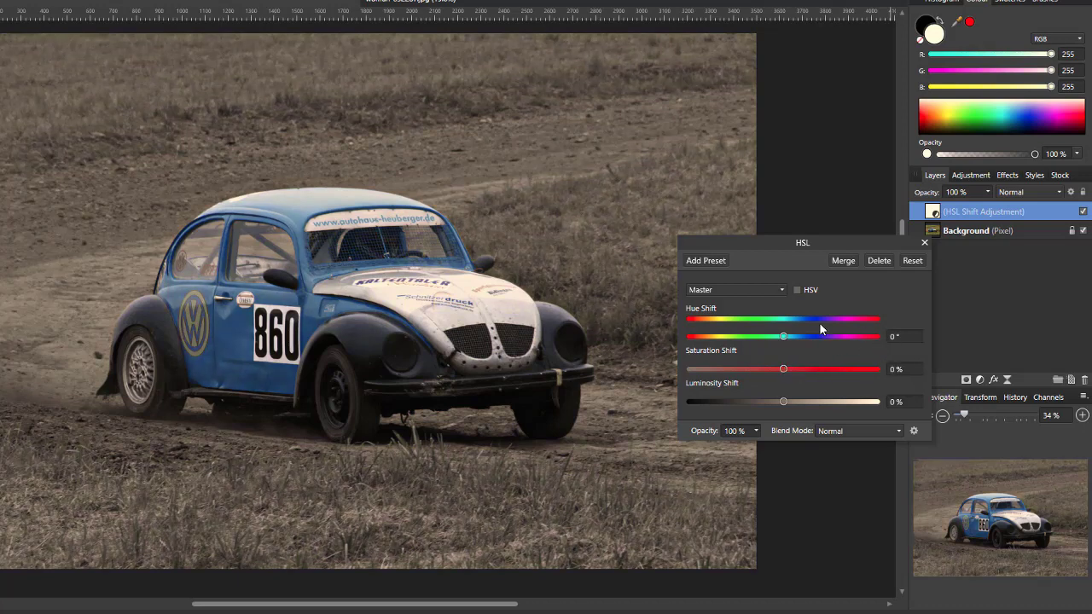
click(780, 290)
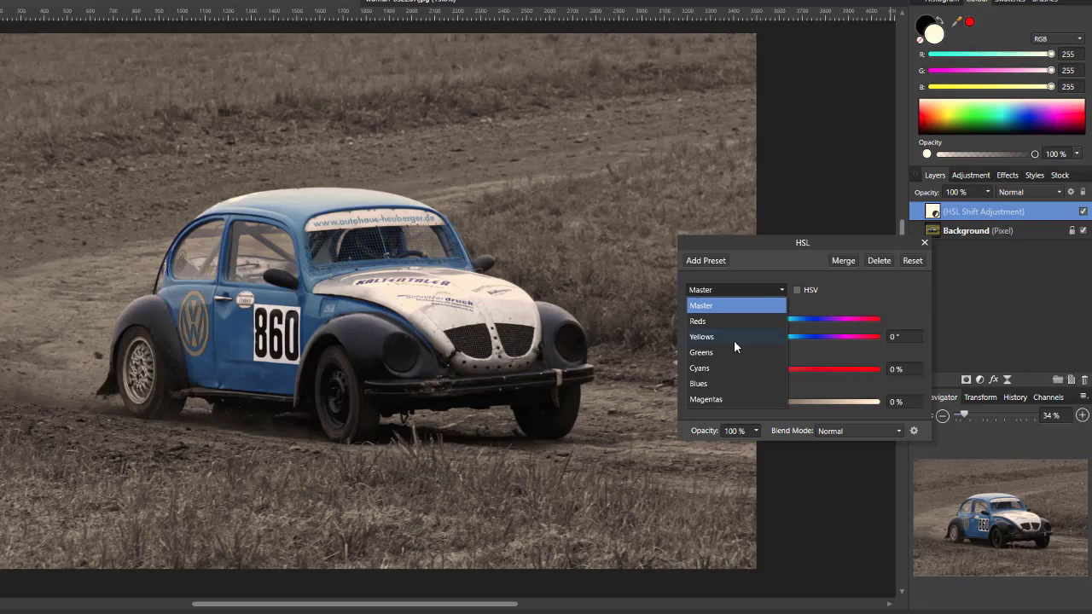
click(708, 383)
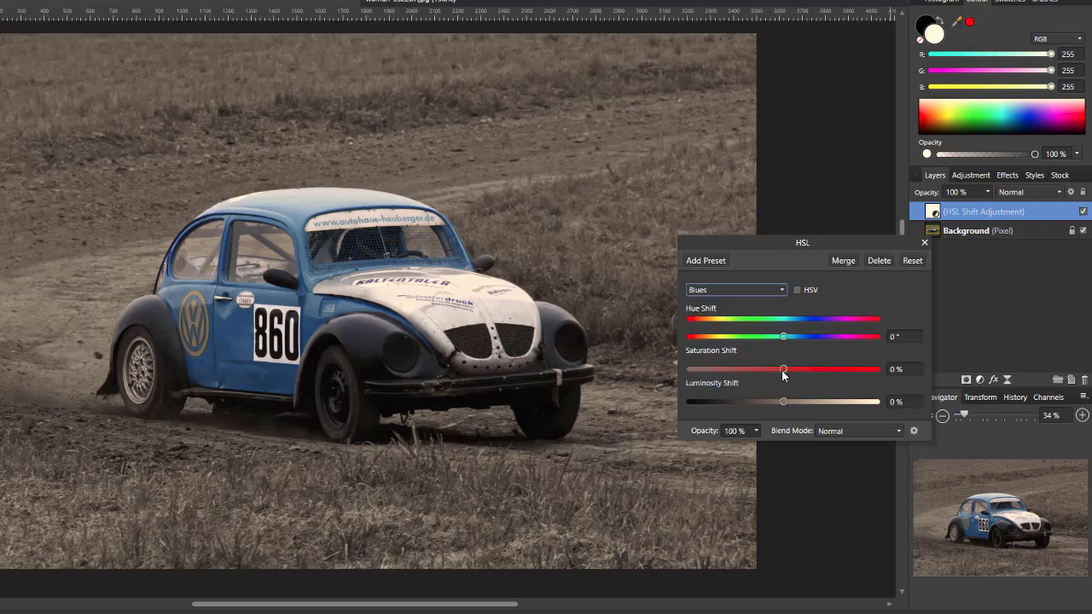
mouse_move(784, 372)
mouse_down()
mouse_move(856, 379)
mouse_move(784, 379)
mouse_up()
mouse_move(785, 335)
mouse_down()
mouse_move(692, 341)
mouse_move(876, 338)
mouse_move(778, 336)
mouse_up()
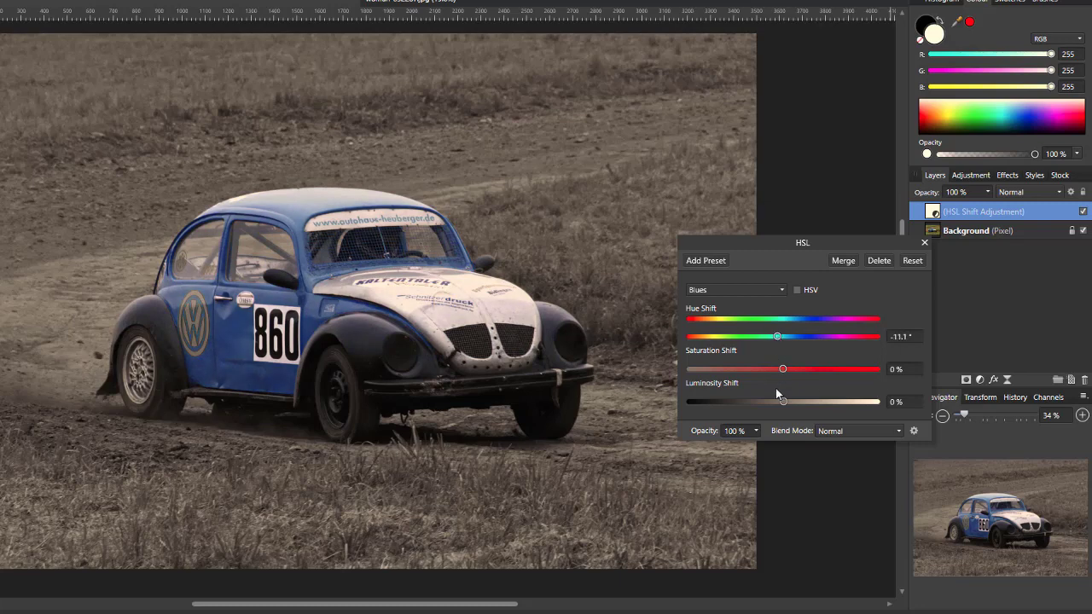
click(923, 243)
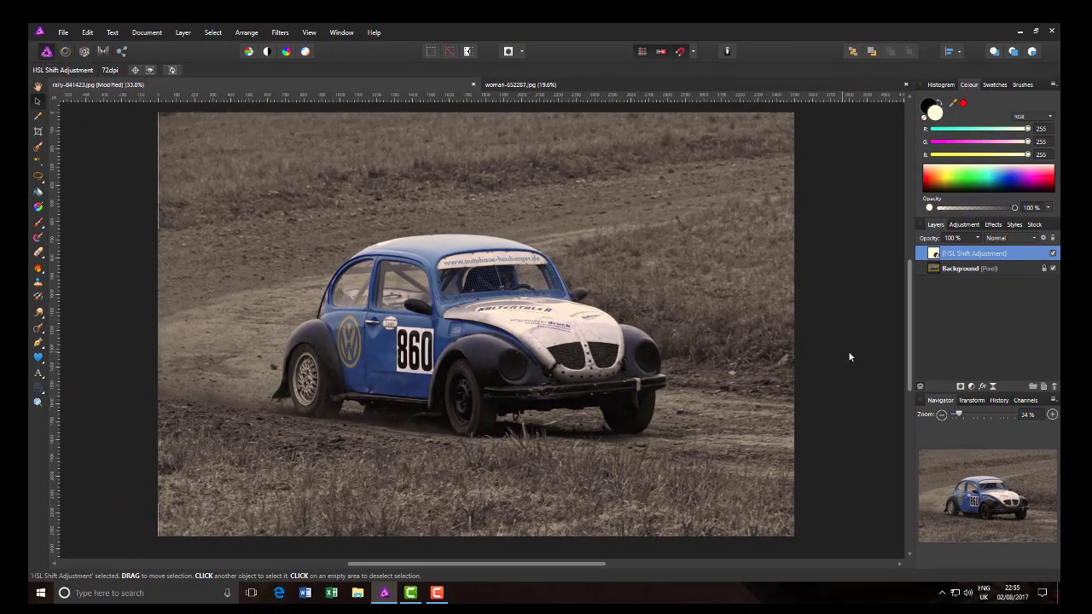
- Switch to the woman-652287.jpg photo, fit it to the view, and add an HSL adjustment to it
click(669, 86)
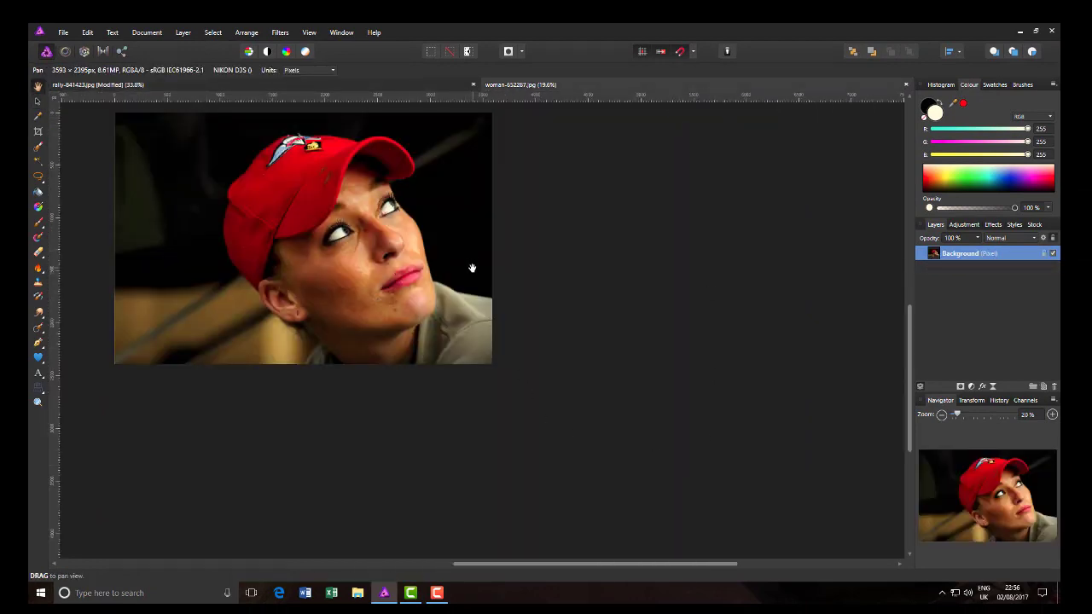
key(ctrl+0)
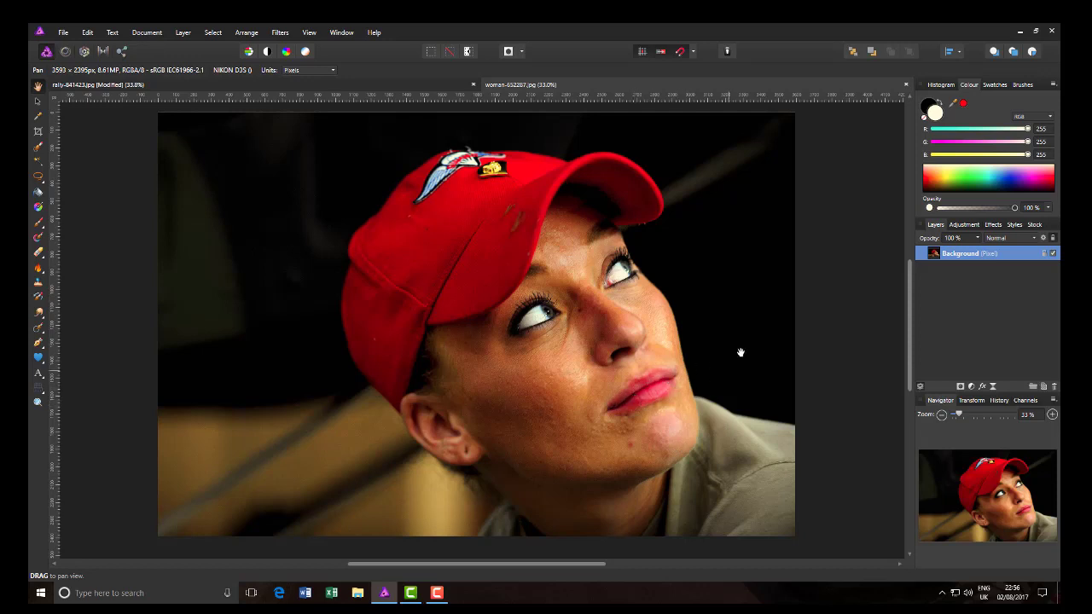
click(964, 224)
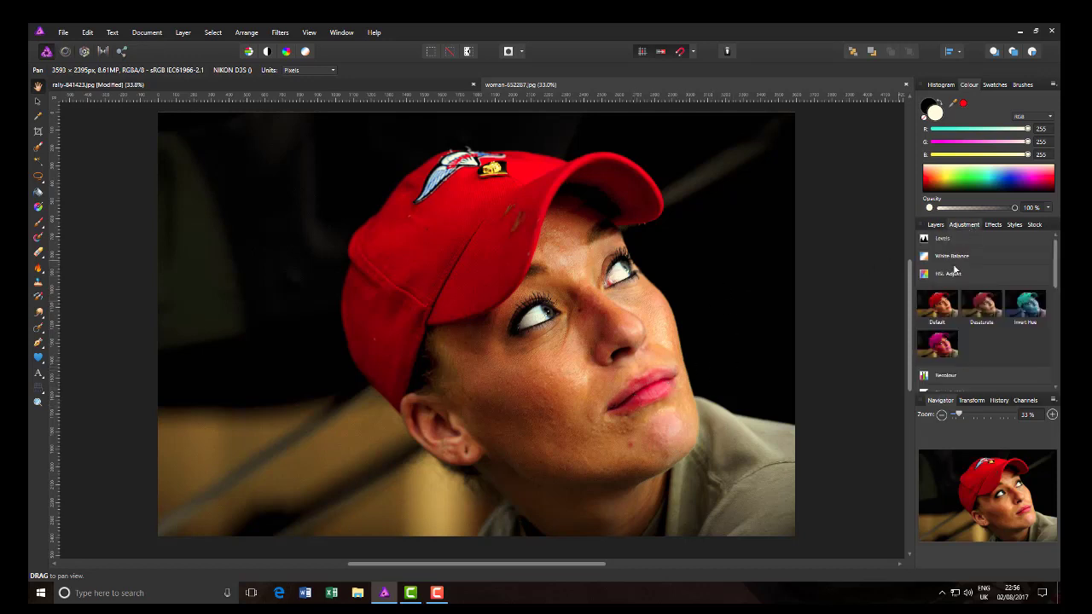
click(974, 278)
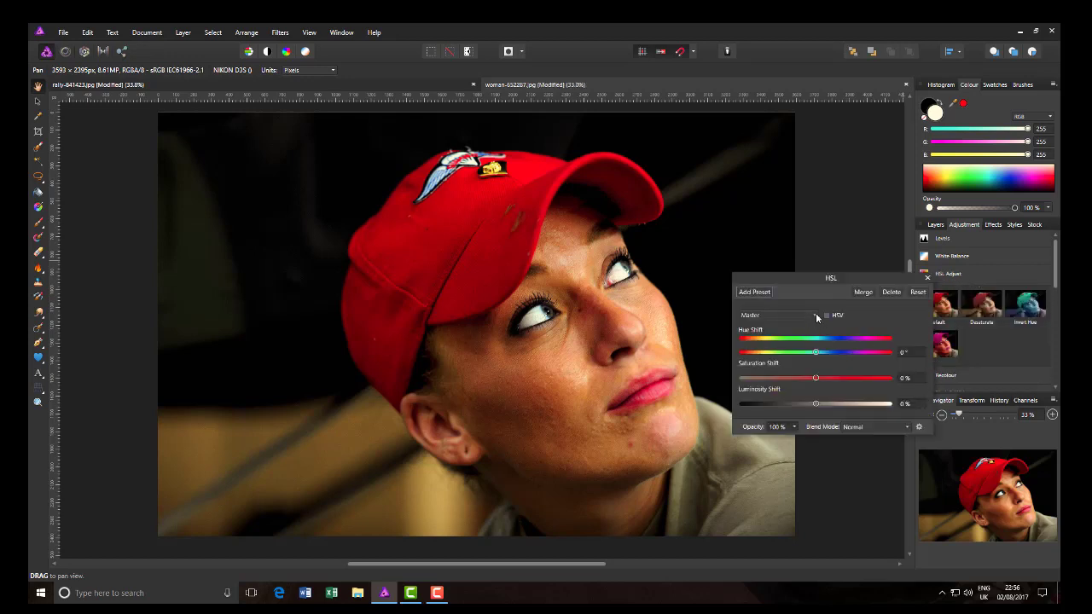
- Set the Saturation Shift of the Yellows and the Greens to -100% on the woman's photo
click(814, 316)
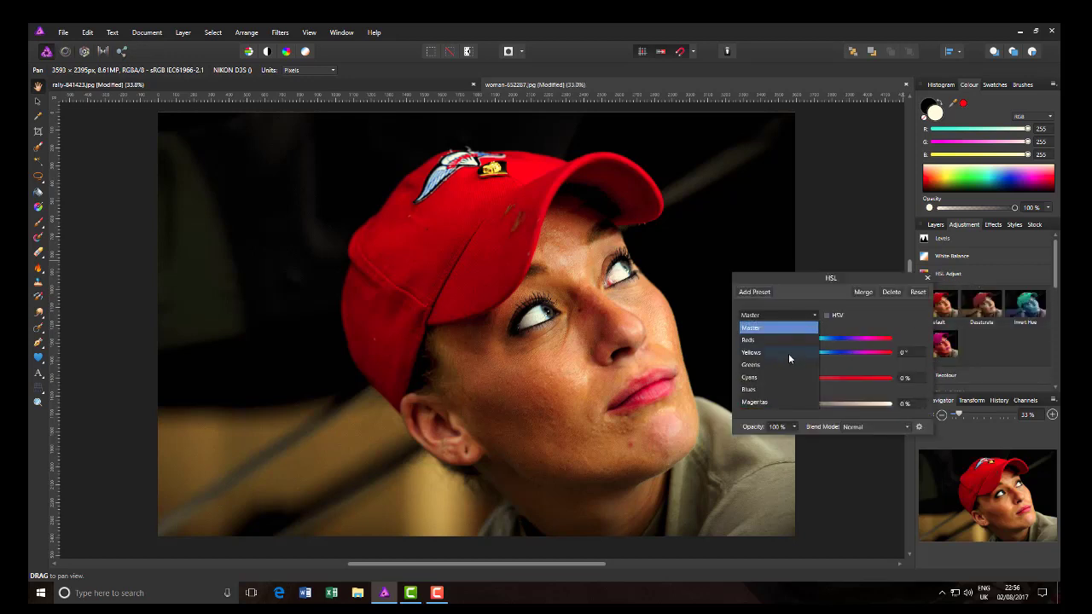
click(788, 353)
drag(816, 379, 724, 388)
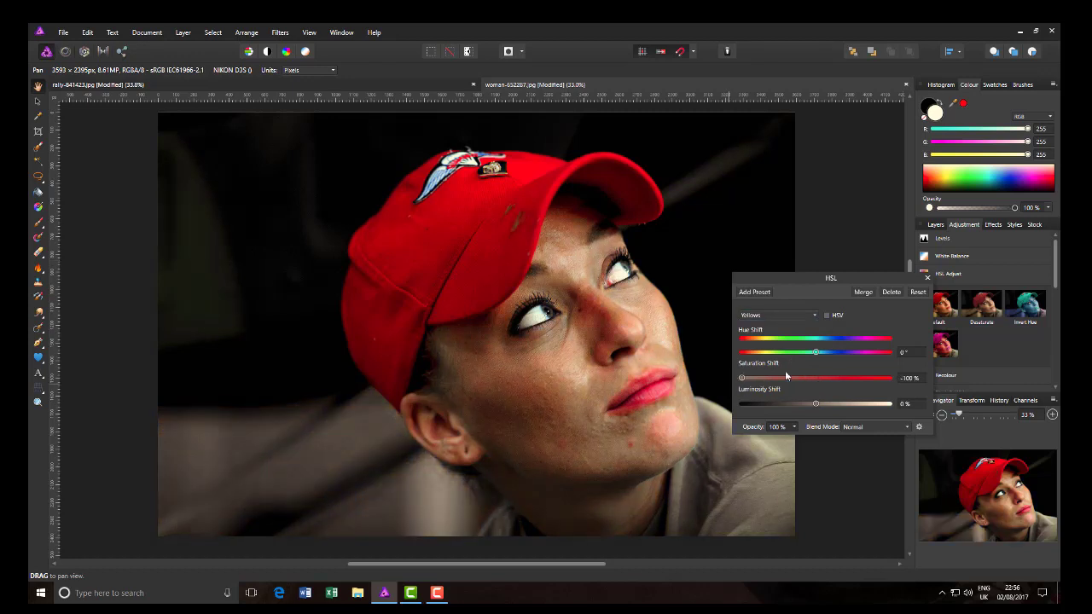
click(816, 316)
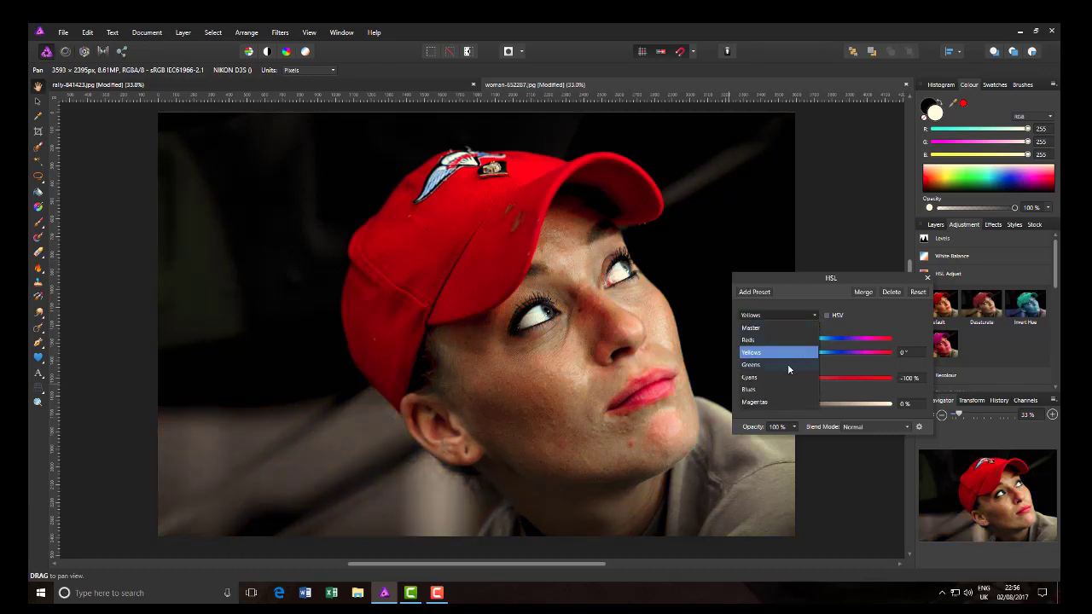
click(787, 365)
drag(815, 379, 723, 385)
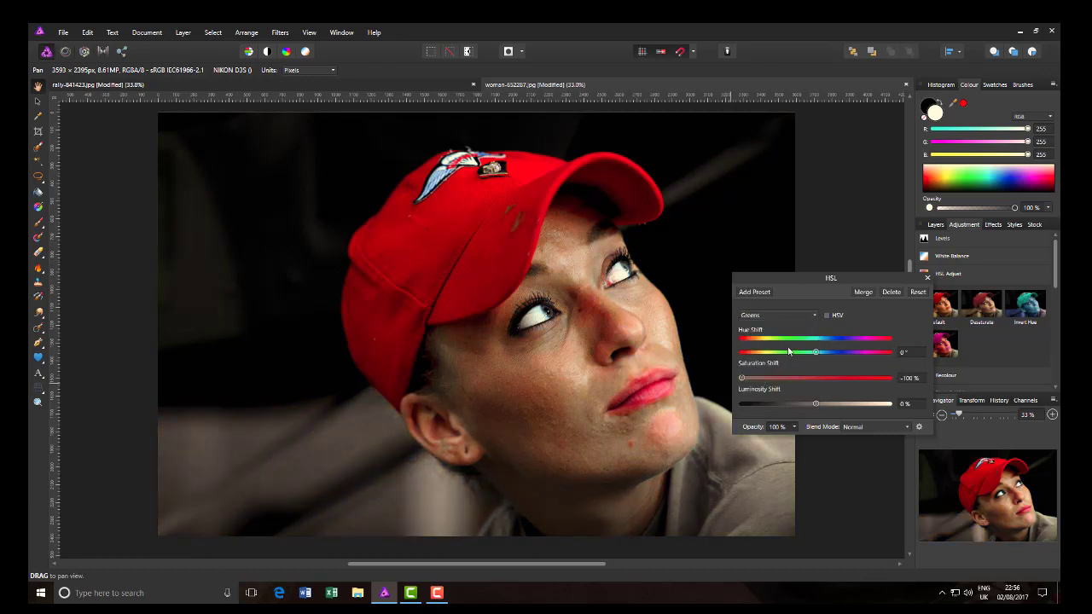
- Set the Saturation Shift of the Cyans and the Blues to -100% on the woman's photo
click(817, 316)
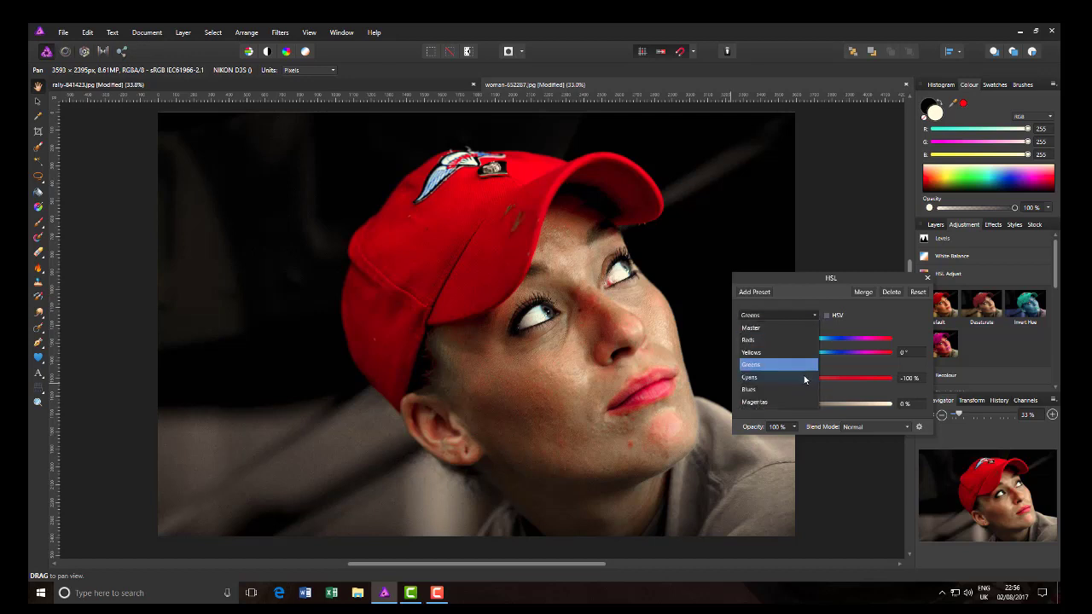
click(804, 378)
drag(818, 380, 739, 384)
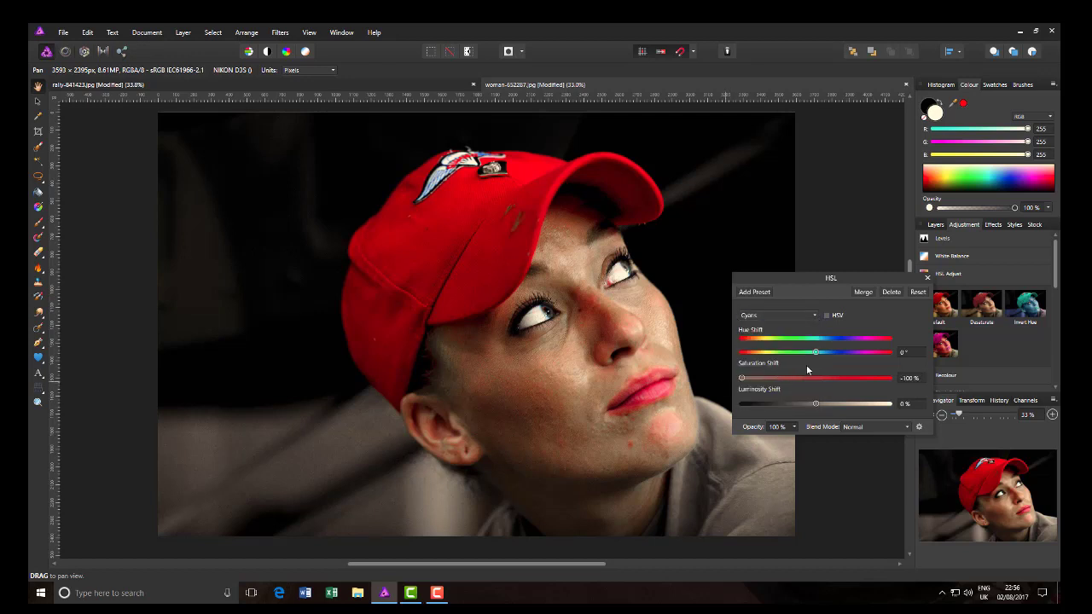
click(816, 316)
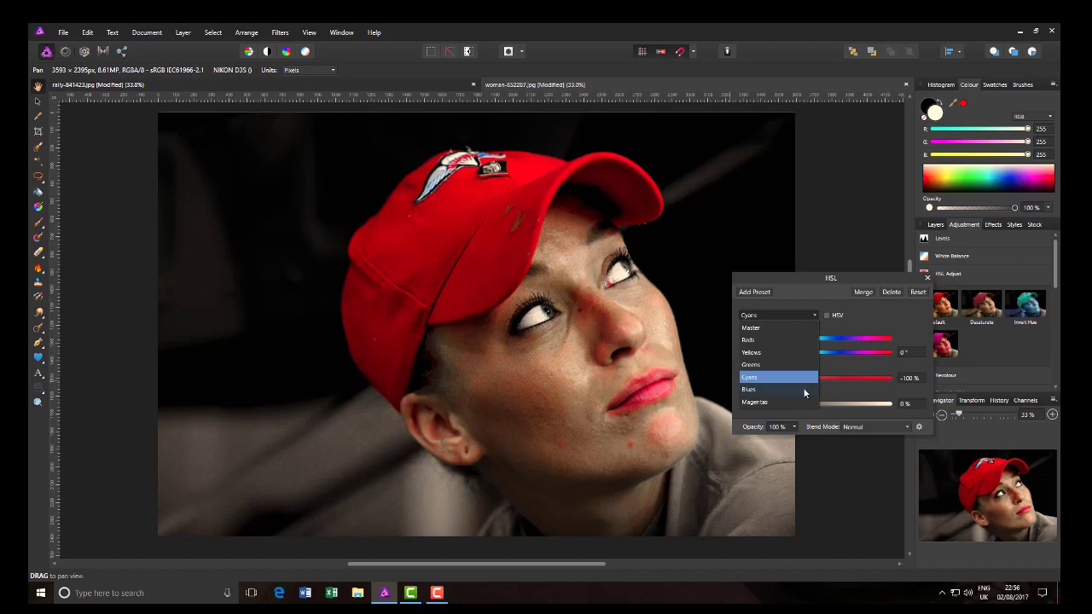
click(804, 390)
drag(815, 379, 739, 384)
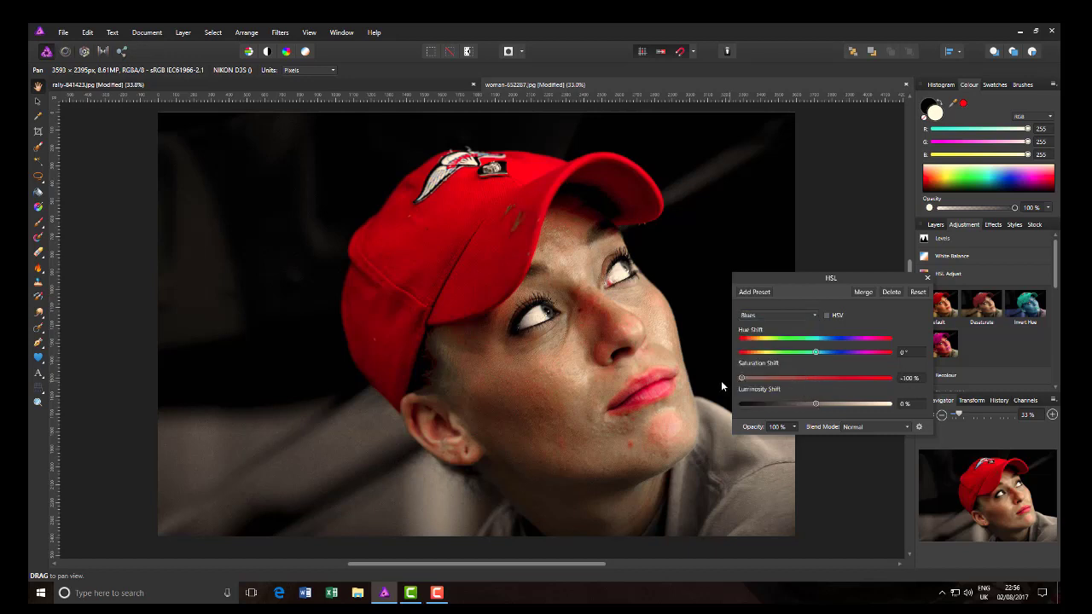
- Set the Saturation Shift of the Magentas to -100%, leave the Reds at 0%, and close the HSL settings
click(814, 316)
click(779, 403)
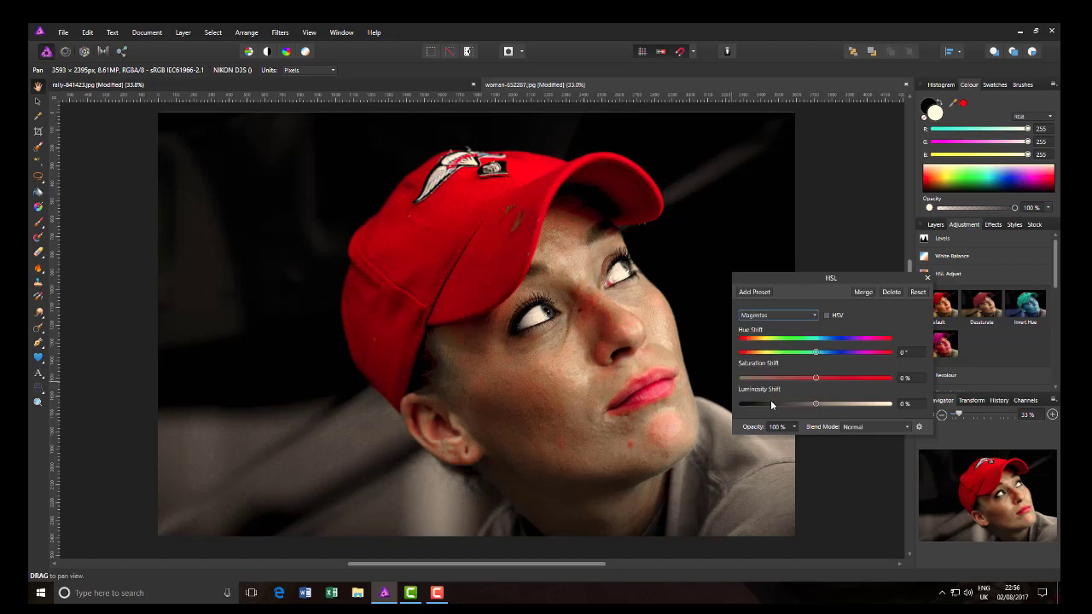
drag(816, 379, 734, 384)
click(815, 316)
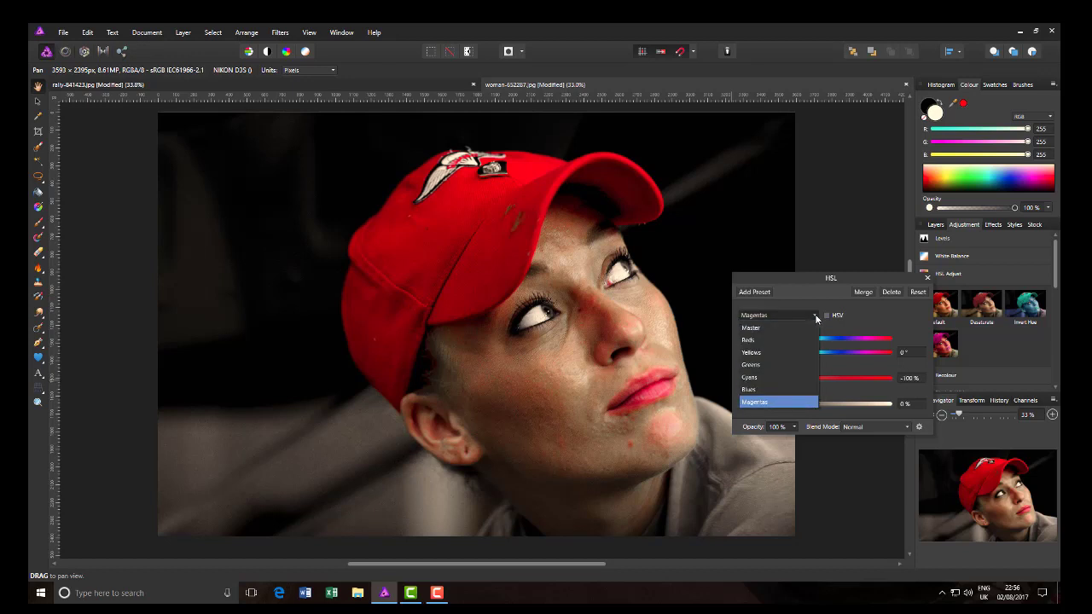
click(787, 341)
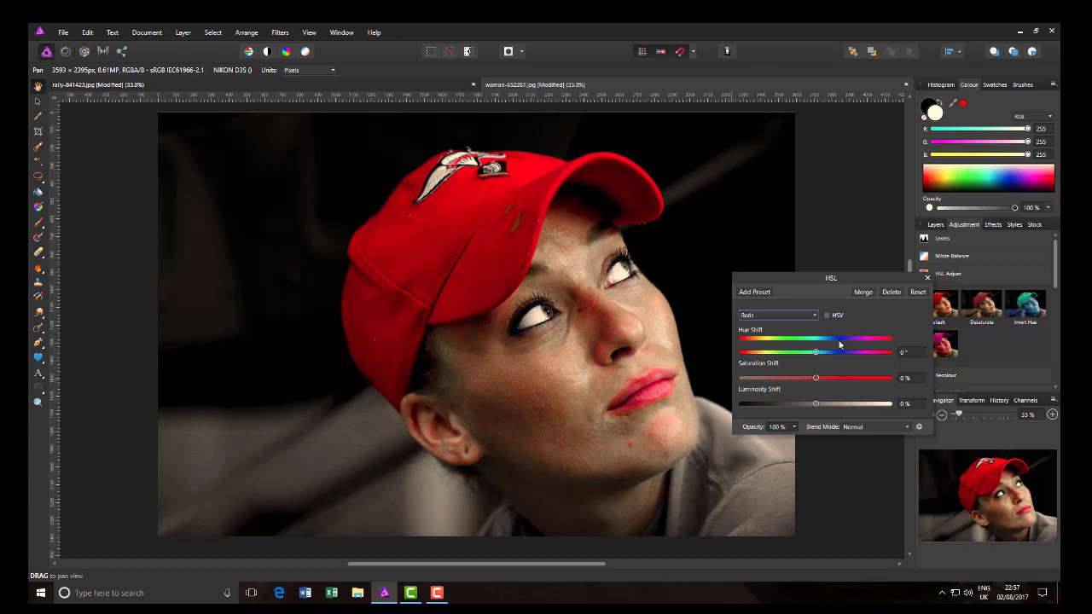
click(928, 279)
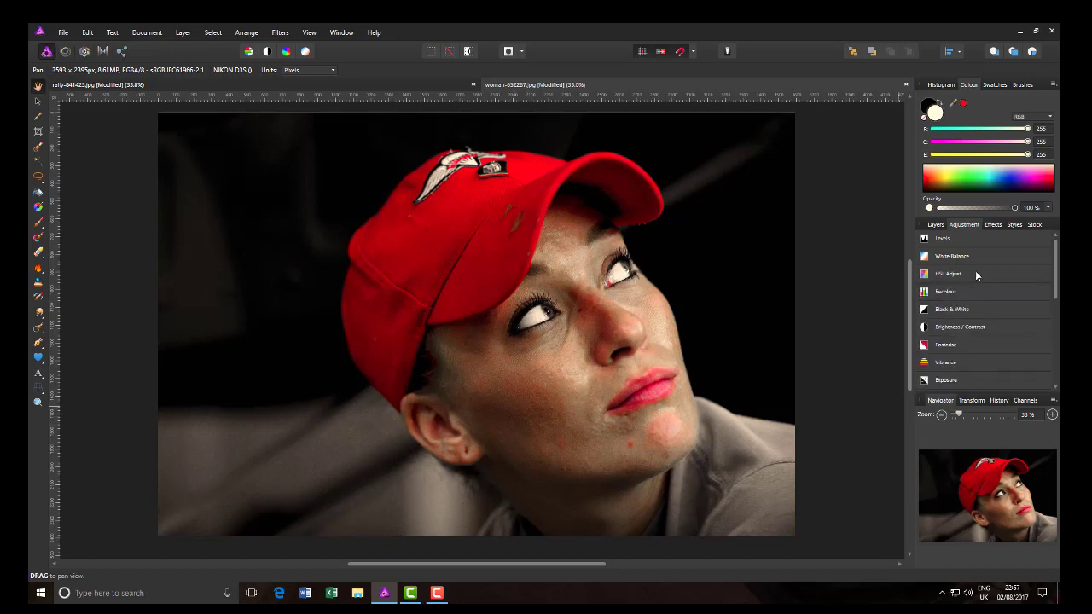
- Merge the visible layers of the woman's photo into a new pixel layer above the HSL adjustment
click(936, 225)
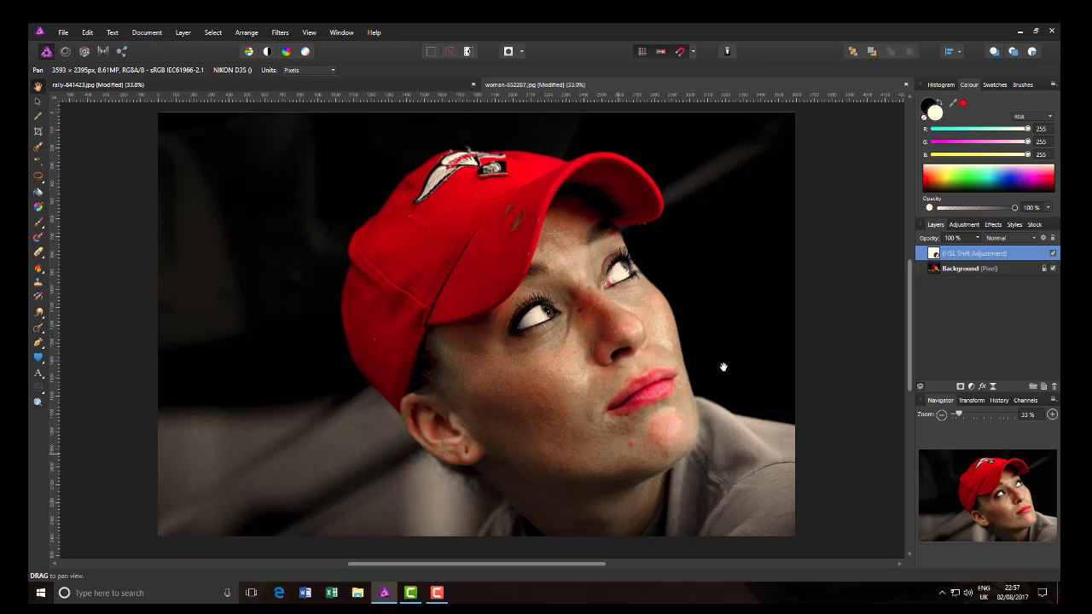
right_click(967, 254)
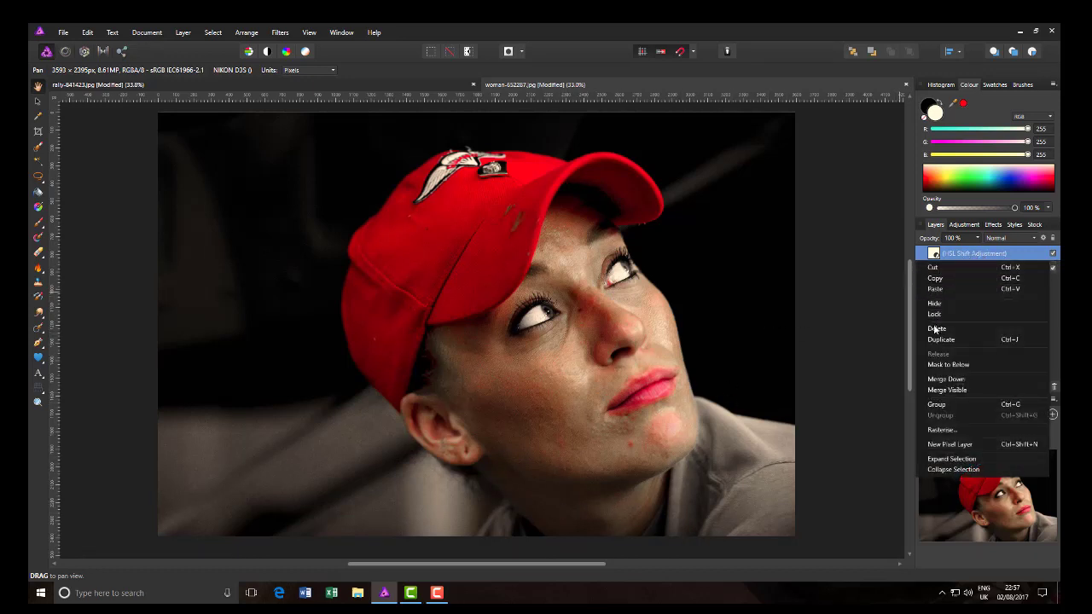
click(957, 390)
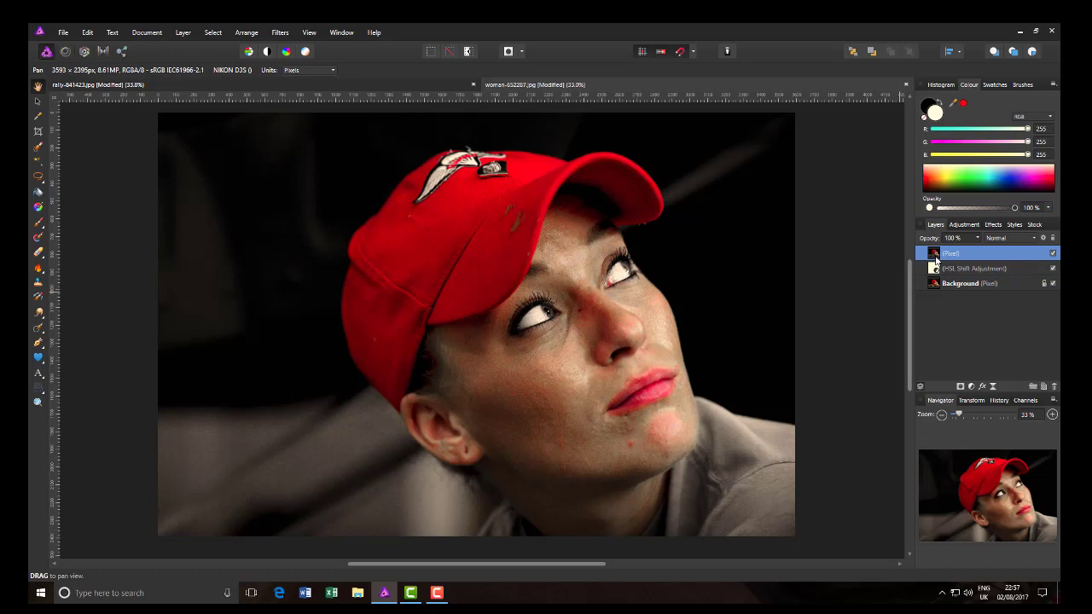
- Add a second HSL adjustment above the merged layer with a Master Saturation Shift of -100%, and invert its mask
click(970, 227)
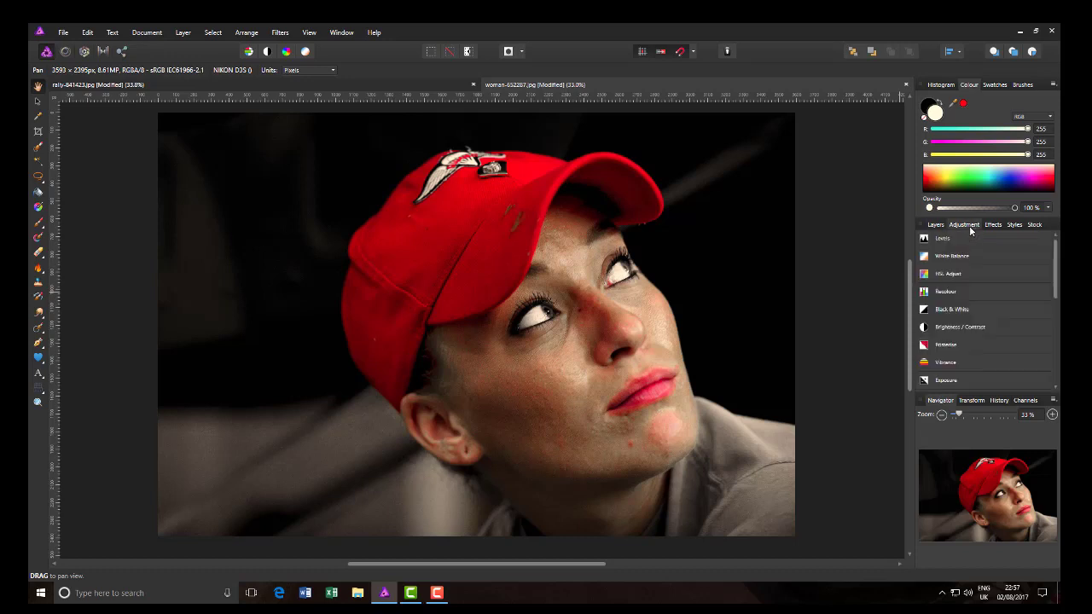
click(951, 275)
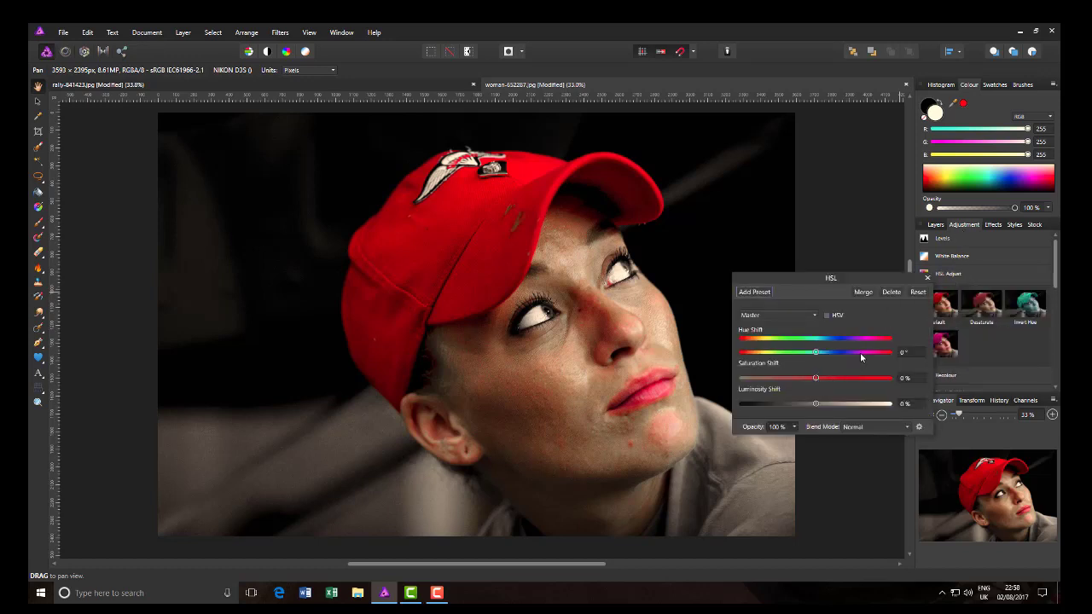
drag(815, 383, 722, 383)
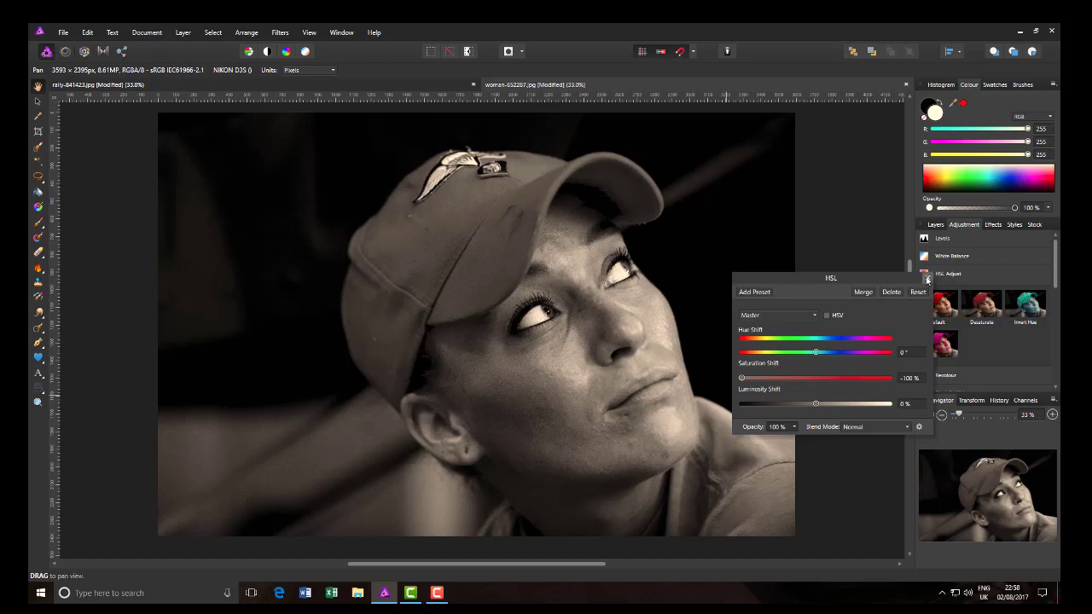
click(928, 278)
click(936, 225)
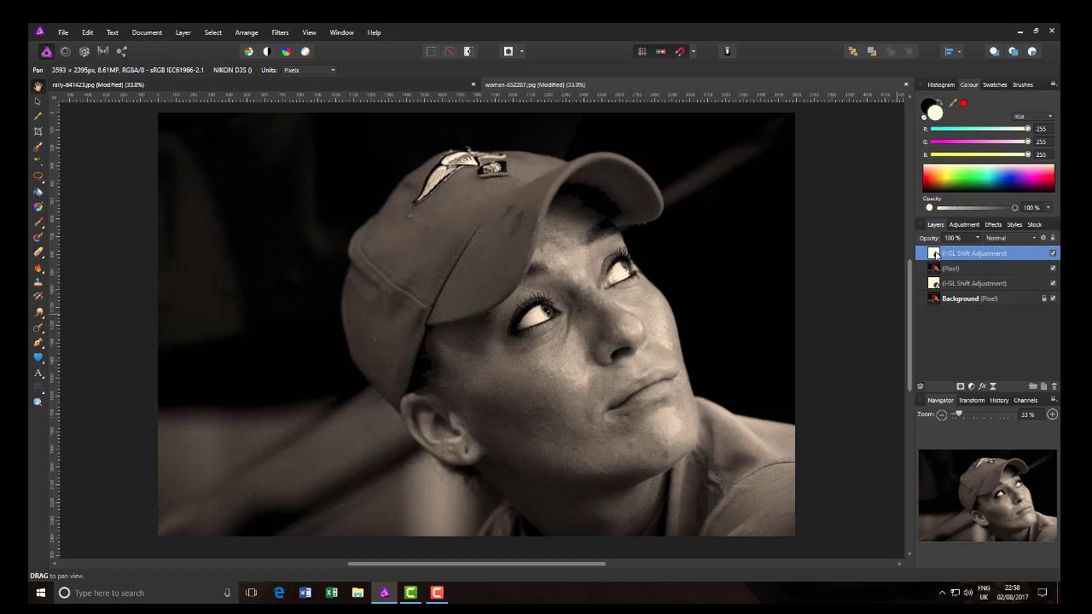
key(ctrl+i)
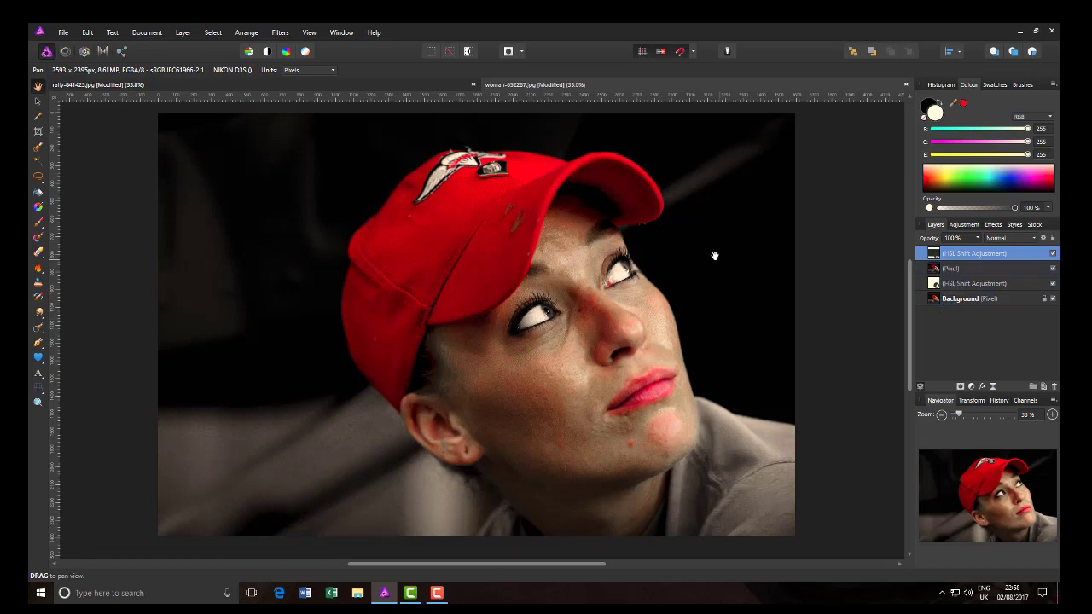
- Paint with a white Paint Brush about 394.7 px wide over the face and surroundings on the adjustment's mask, leaving out the red cap
click(38, 224)
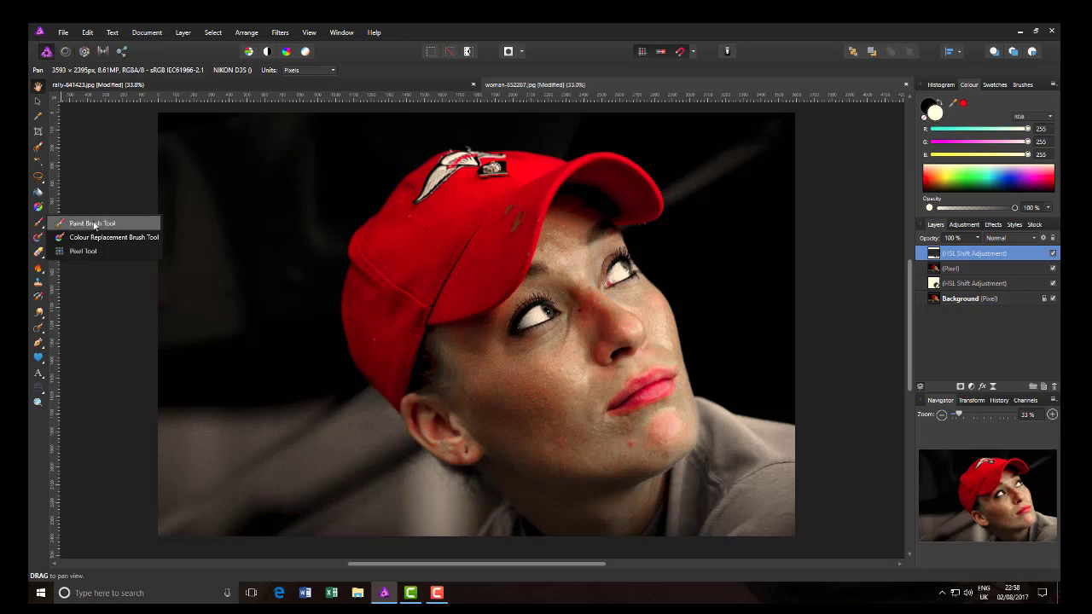
click(145, 223)
click(933, 107)
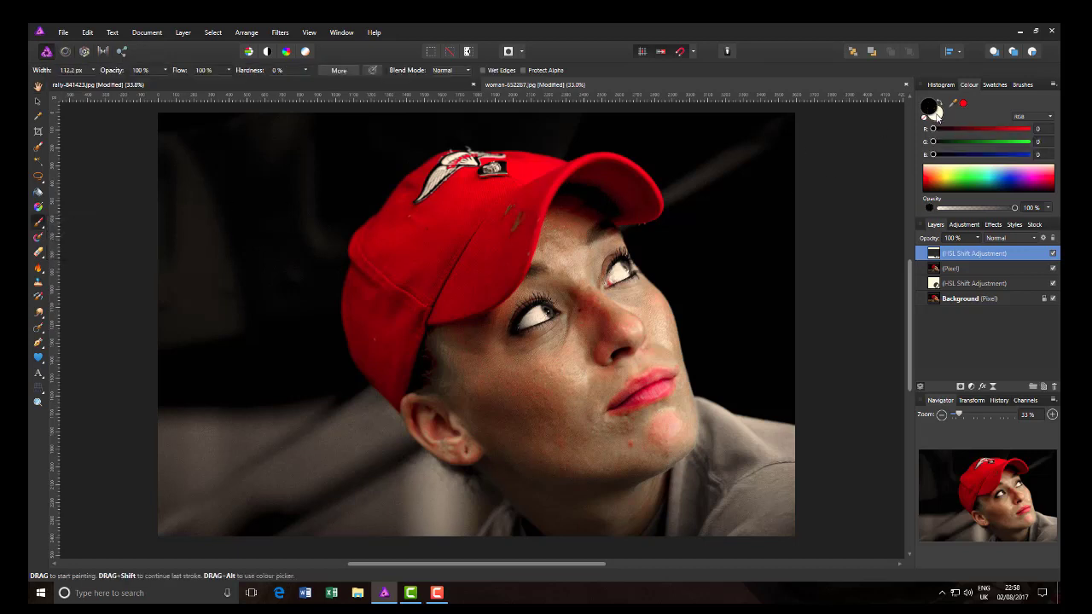
click(936, 113)
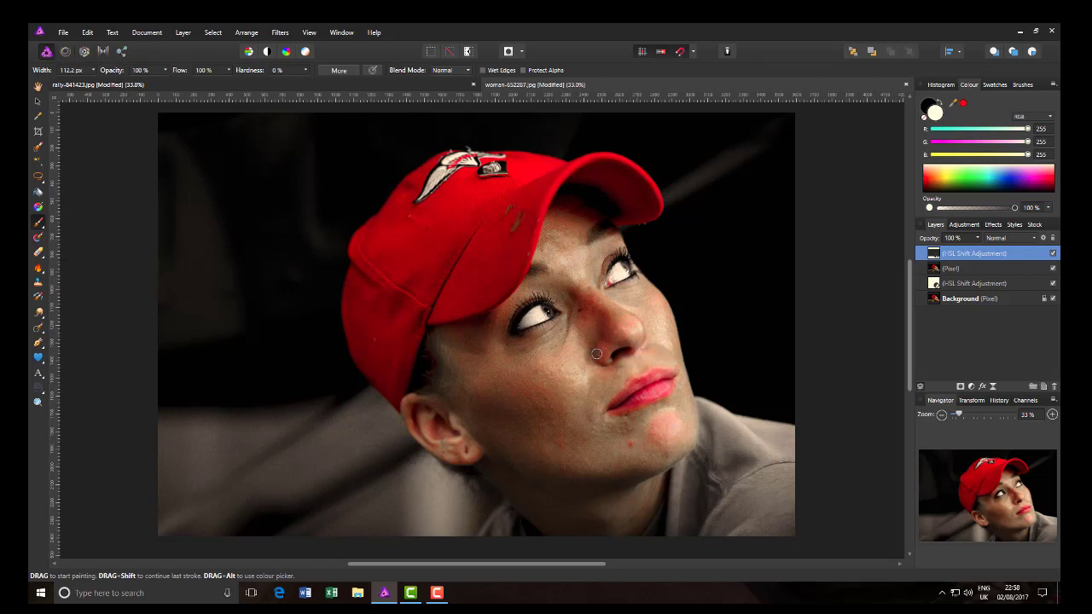
ctrl+alt+drag(595, 353, 723, 384)
mouse_move(645, 469)
mouse_down()
mouse_move(687, 464)
mouse_move(705, 497)
mouse_move(712, 477)
mouse_move(777, 508)
mouse_move(489, 514)
mouse_move(442, 484)
mouse_move(481, 462)
mouse_move(723, 390)
mouse_move(778, 351)
mouse_move(630, 337)
mouse_move(614, 349)
mouse_move(665, 303)
mouse_move(600, 226)
mouse_move(550, 358)
mouse_move(448, 399)
mouse_move(464, 442)
mouse_move(488, 447)
mouse_move(421, 414)
mouse_move(429, 403)
mouse_move(422, 416)
mouse_move(420, 404)
mouse_move(461, 386)
mouse_move(448, 349)
mouse_move(515, 337)
mouse_move(481, 349)
mouse_move(502, 339)
mouse_move(441, 341)
mouse_move(523, 325)
mouse_move(501, 341)
mouse_move(528, 323)
mouse_move(514, 322)
mouse_move(537, 308)
mouse_move(576, 214)
mouse_move(559, 250)
mouse_move(597, 295)
mouse_move(533, 416)
mouse_move(452, 427)
mouse_move(438, 395)
mouse_move(721, 497)
mouse_move(778, 468)
mouse_up()
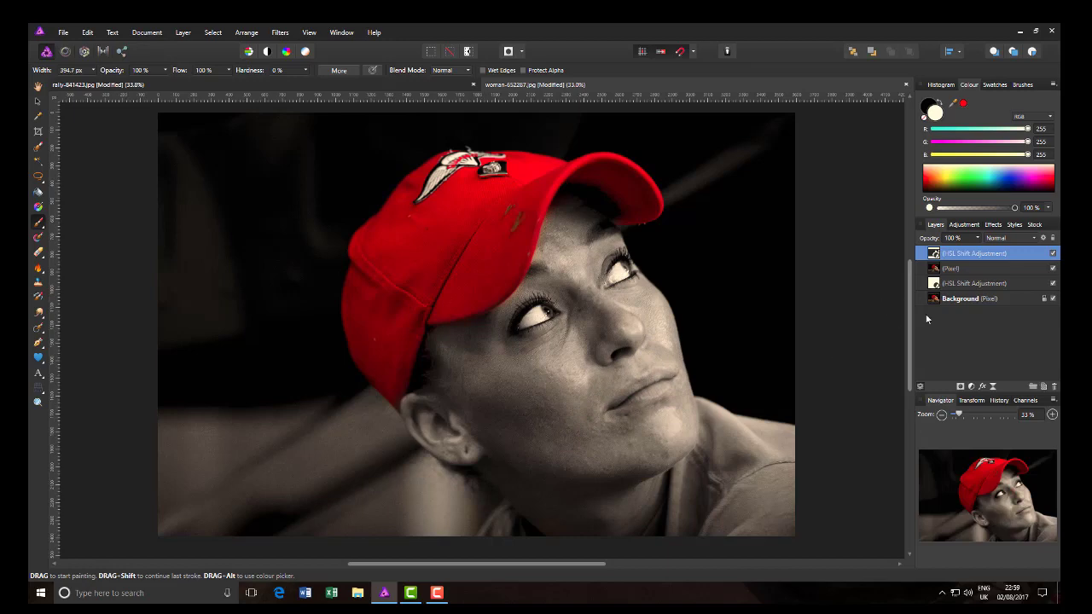
- Review the finished rally car photo and return to the woman's photo
click(419, 85)
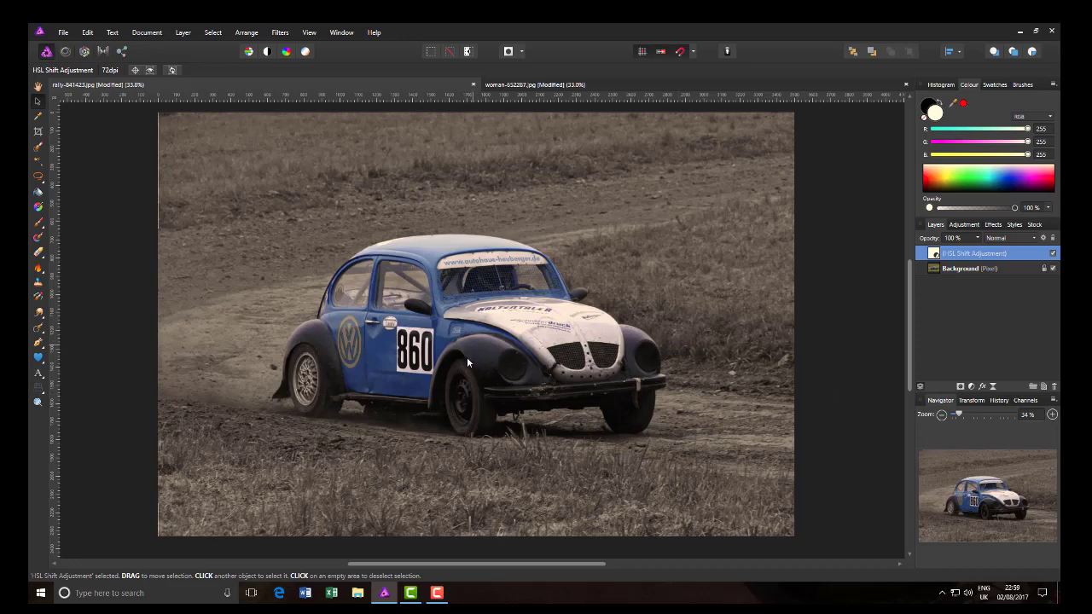
click(645, 84)
key(b)
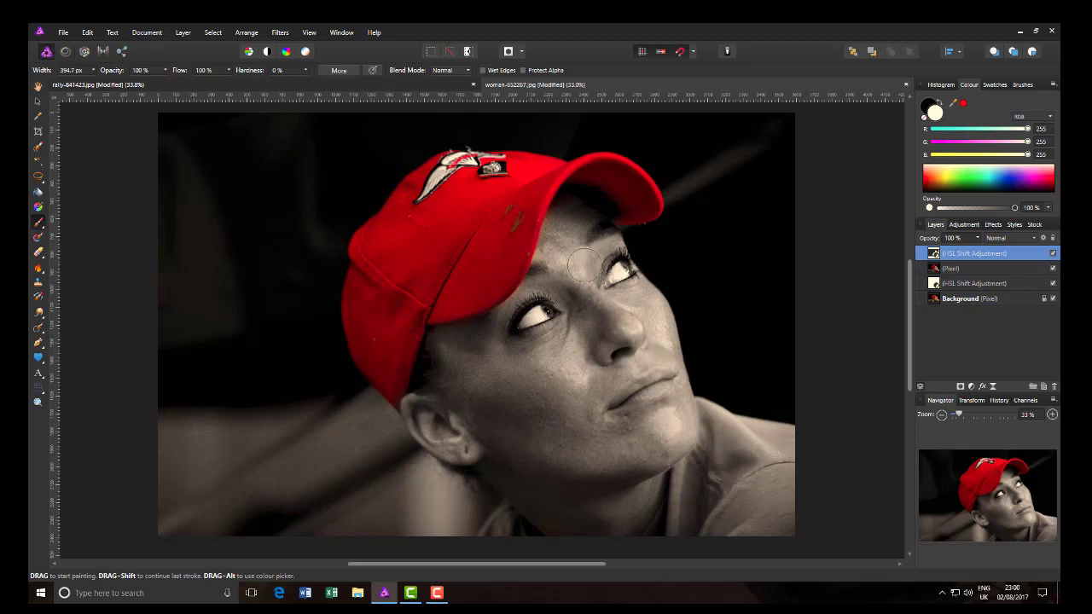
click(407, 354)
key(ctrl+z)
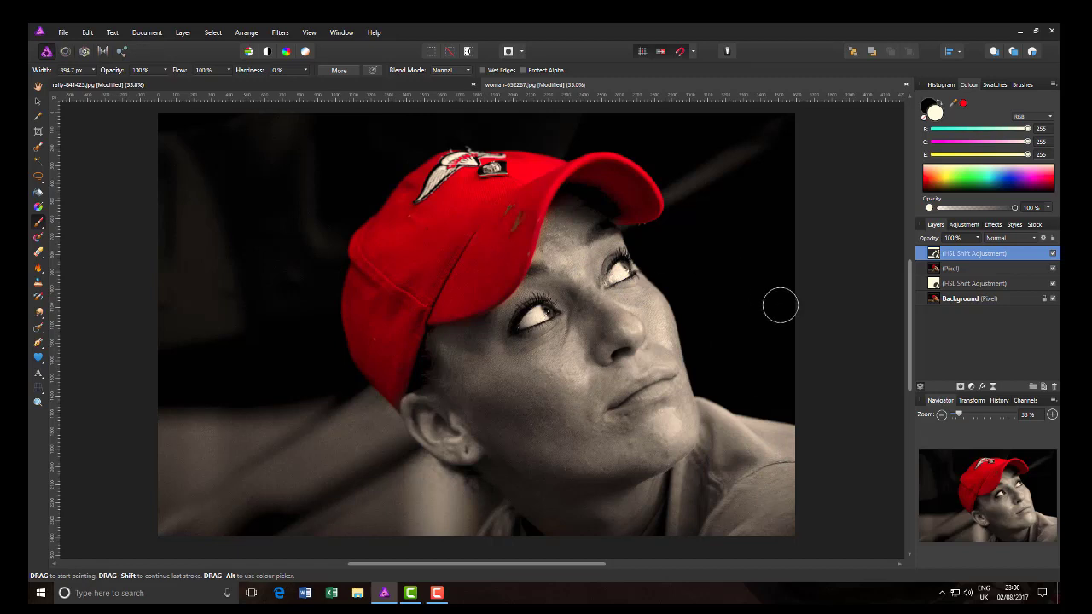